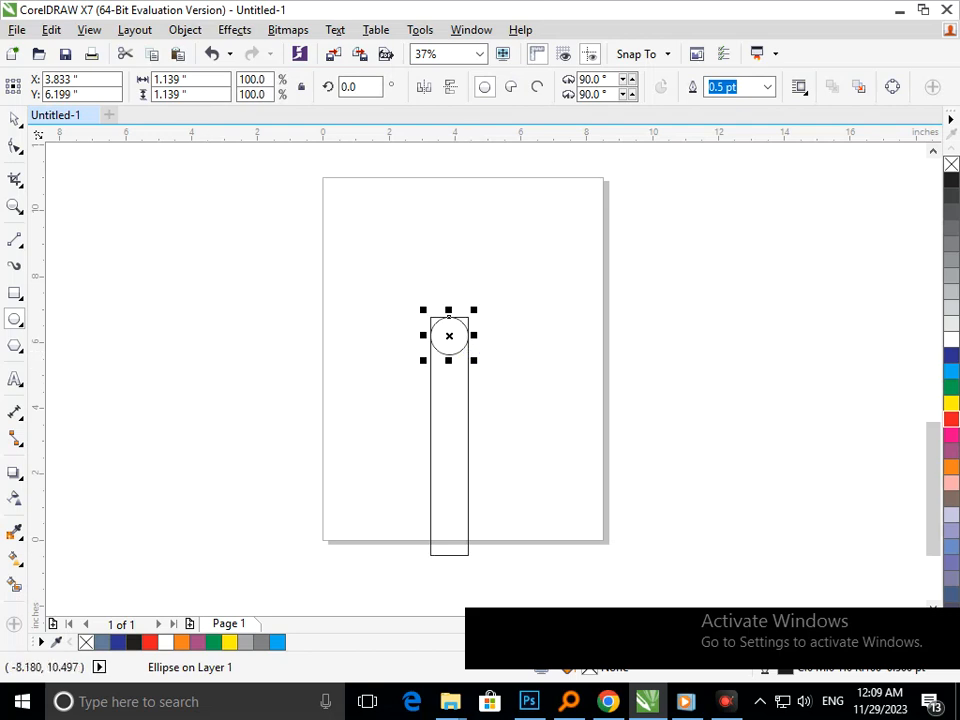
Move the circle straight up so it sits just above the rectangle, and leave it deselected.
left_click(14, 119)
left_click_drag(449, 336, 449, 282)
left_click(521, 394)
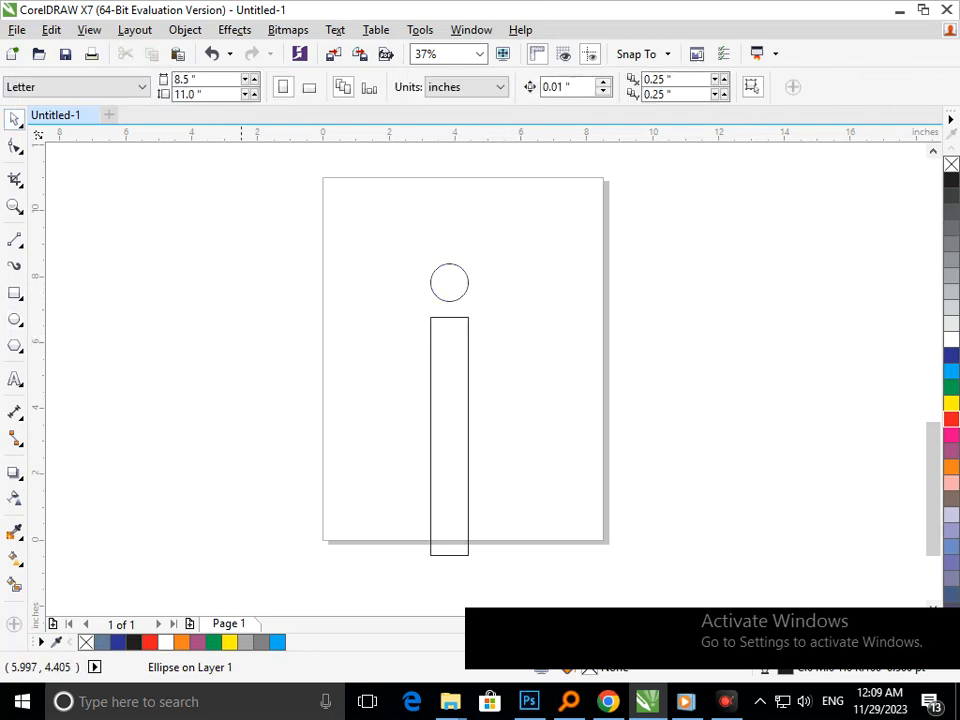
Draw a line from the rectangle's upper-left corner to its lower-right corner, convert it to a curve, and bend it into an S bulging right near the base.
left_click(14, 240)
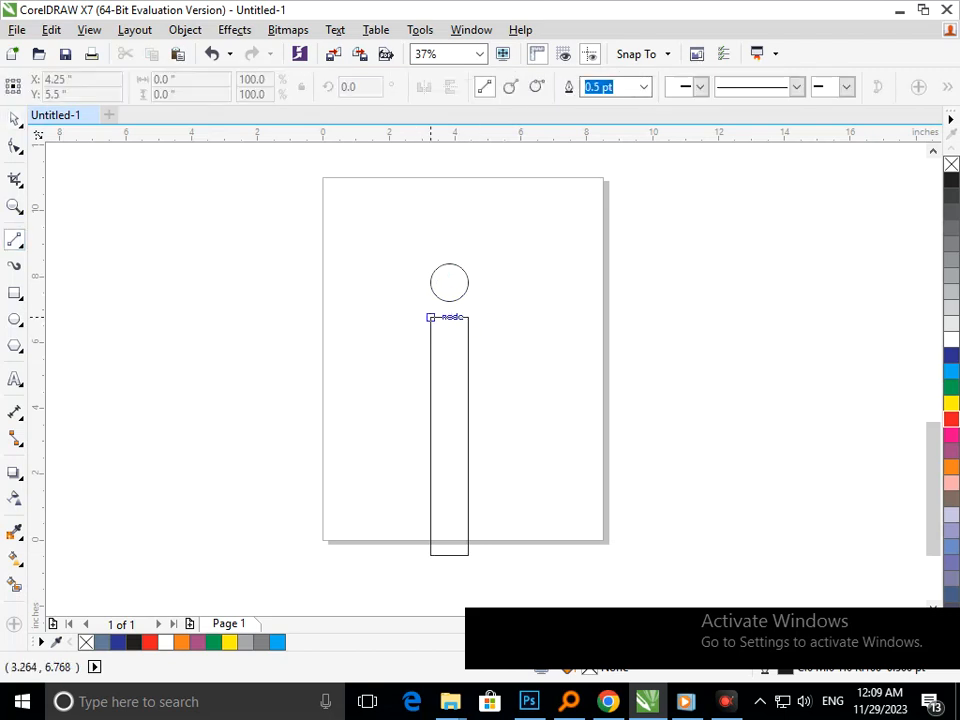
left_click_drag(430, 317, 468, 555)
left_click(14, 146)
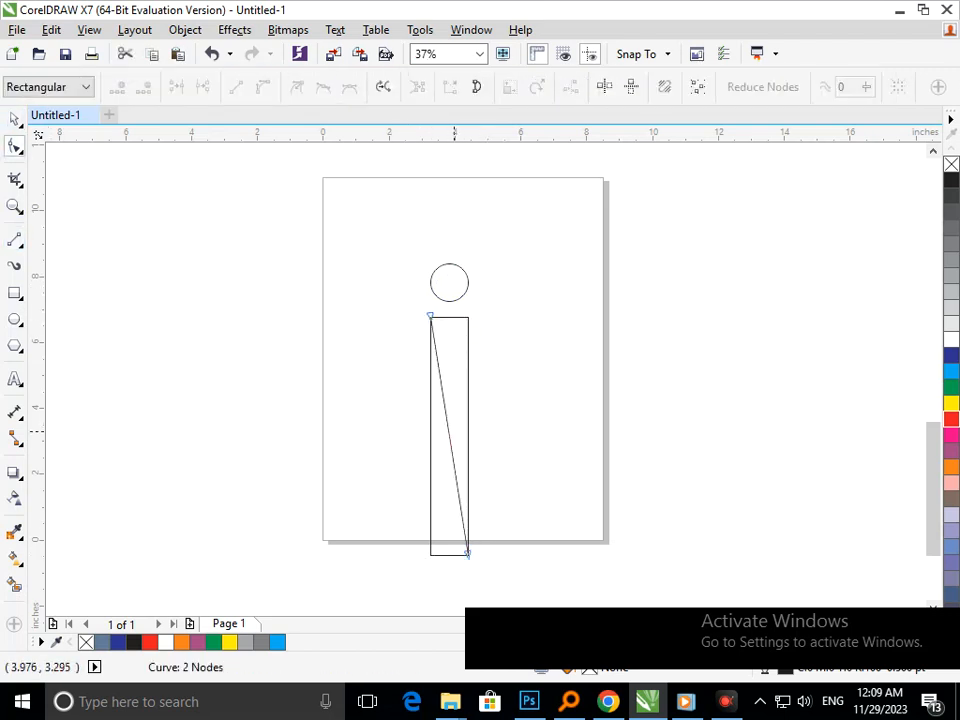
left_click(448, 433)
left_click(261, 86)
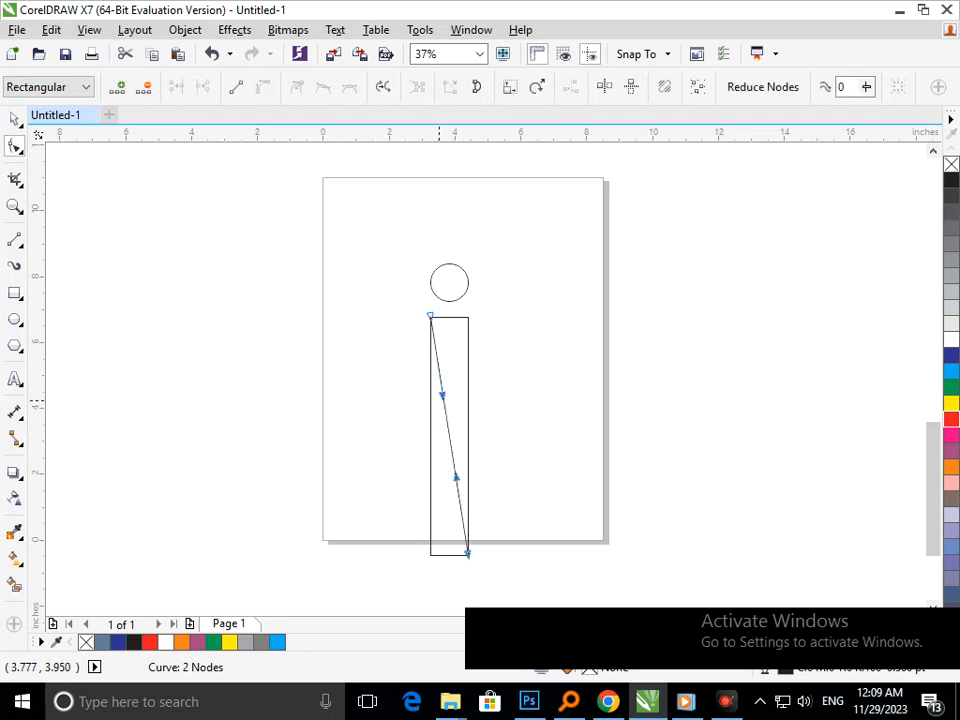
left_click_drag(443, 396, 493, 396)
left_click_drag(464, 478, 510, 476)
left_click_drag(493, 396, 439, 420)
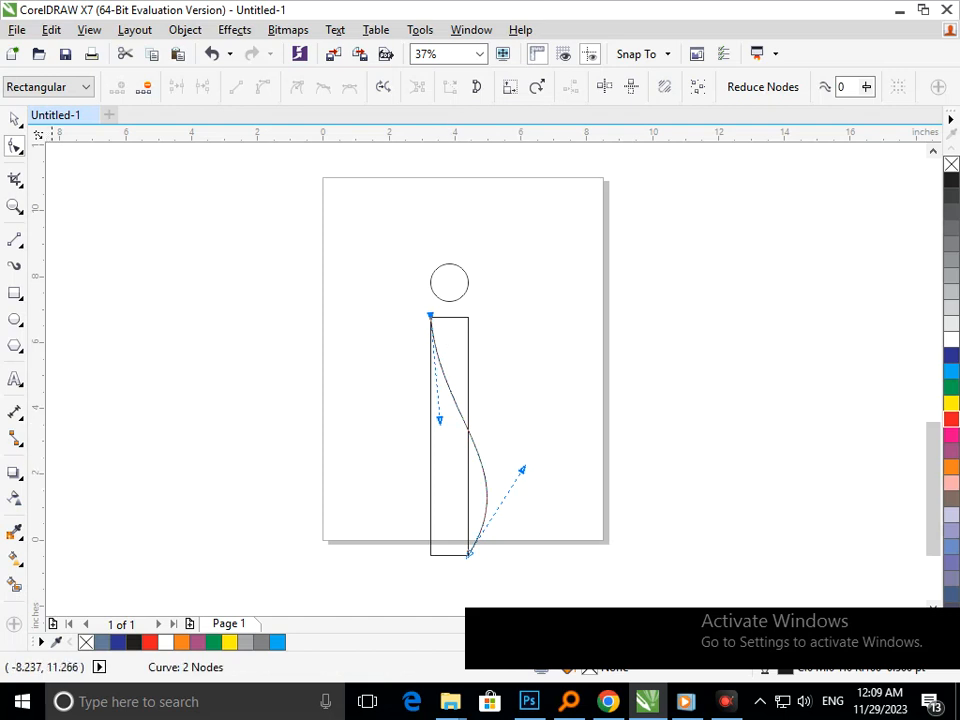
Duplicate the S-curve slightly to the left and attach the copy's end nodes to the rectangle's upper-left and lower-right corners.
left_click(14, 119)
left_click(166, 326)
left_click(486, 490)
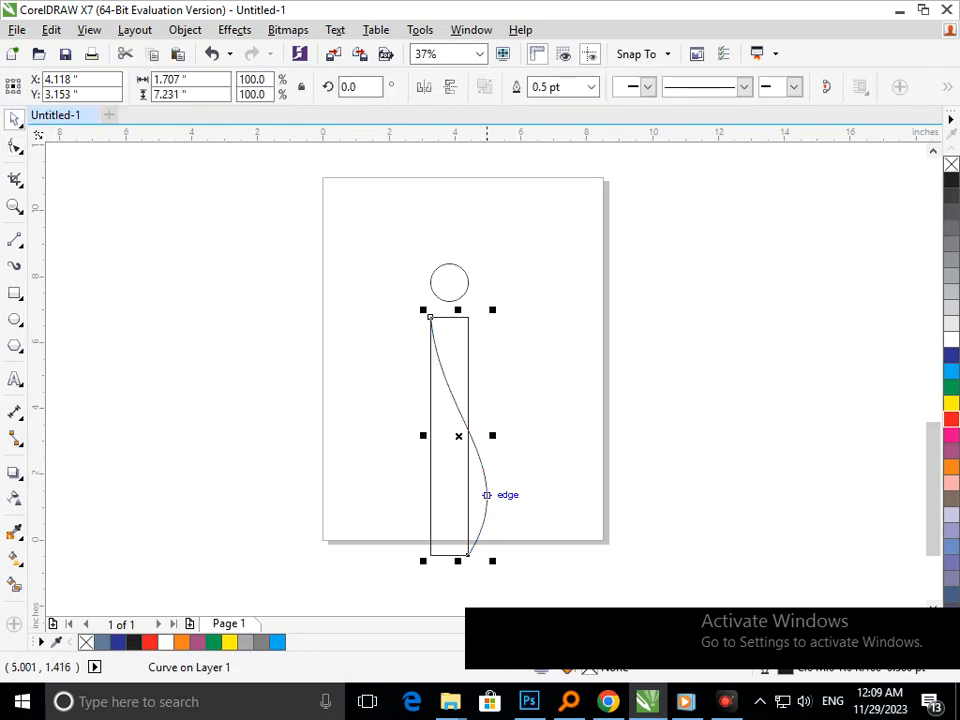
left_click_drag(486, 496, 468, 497)
left_click(15, 146)
left_click_drag(410, 317, 430, 321)
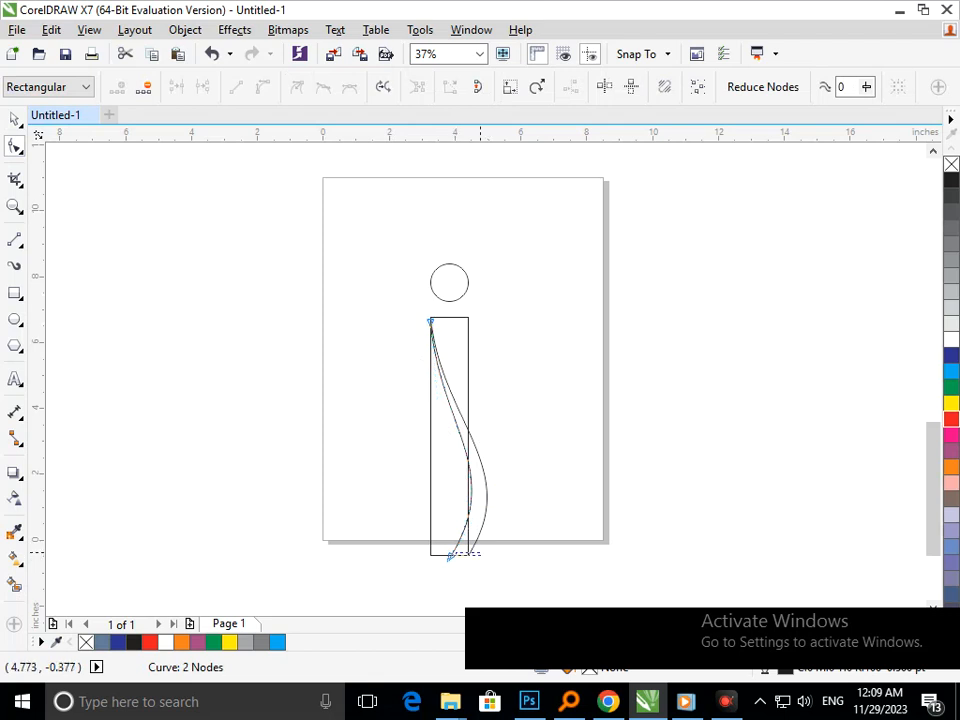
left_click_drag(450, 556, 468, 554)
Reshape the duplicated curve so it bulges beyond the rectangle's left edge before sweeping to the lower-right corner.
left_click_drag(525, 471, 401, 488)
left_click_drag(470, 440, 450, 437)
left_click_drag(401, 488, 388, 491)
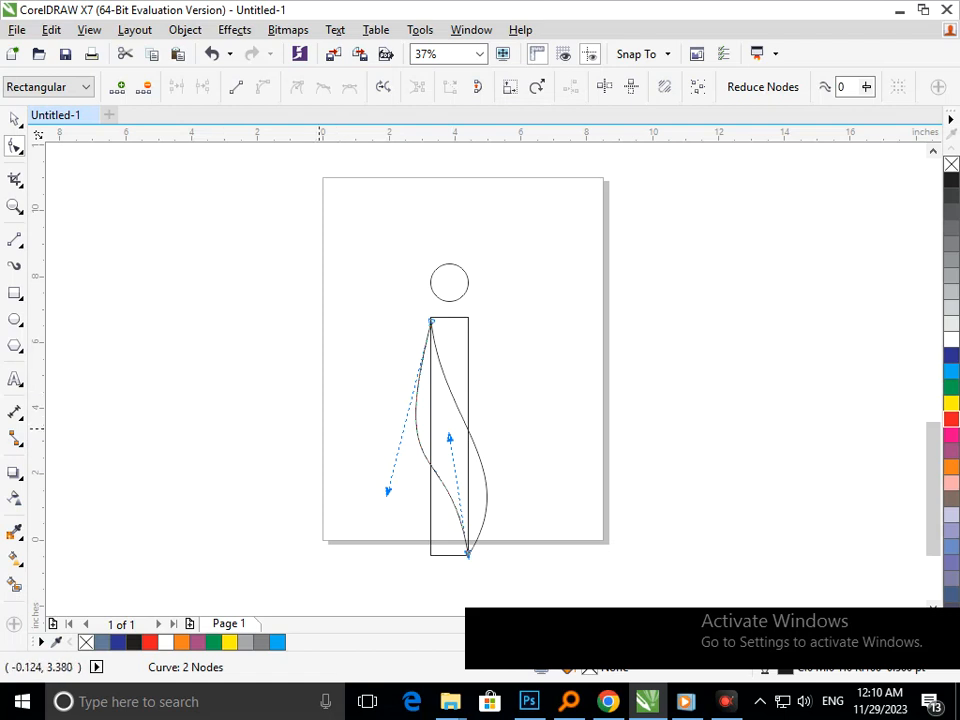
Draw a third line between the curves' shared ends, convert it to a curve, and bend it into a gentle S between the two outer curves.
left_click(14, 240)
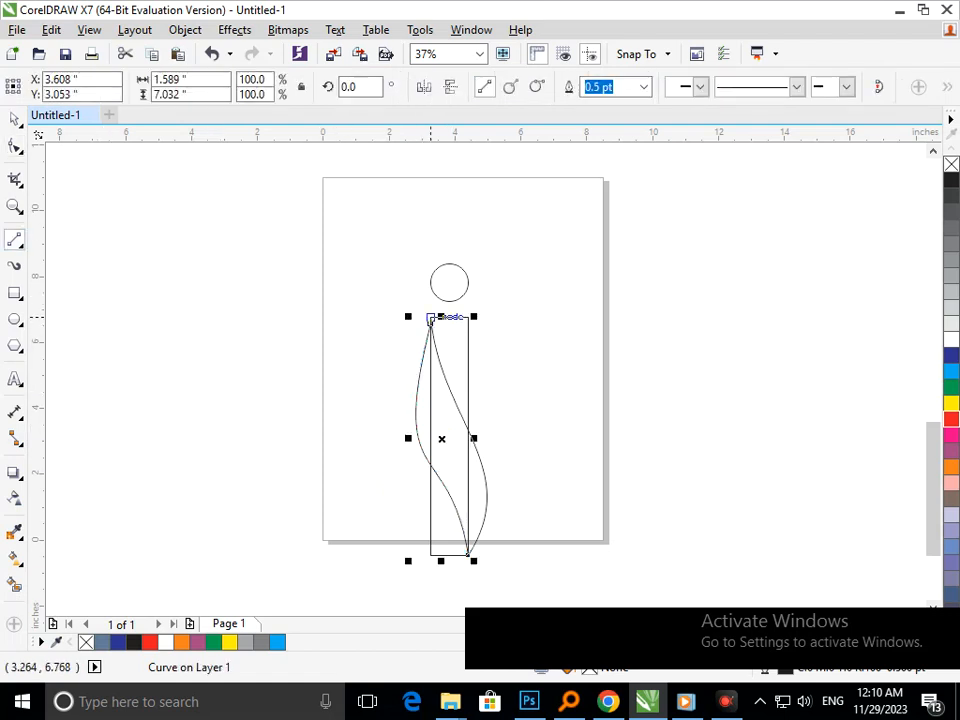
left_click_drag(430, 323, 467, 553)
key("F10")
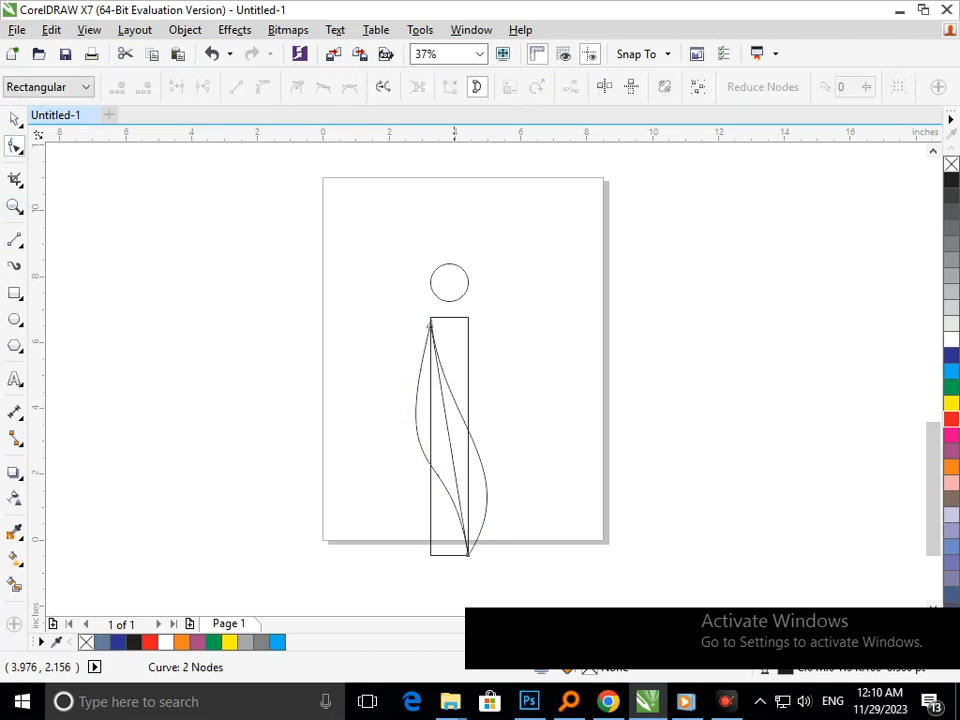
left_click(262, 87)
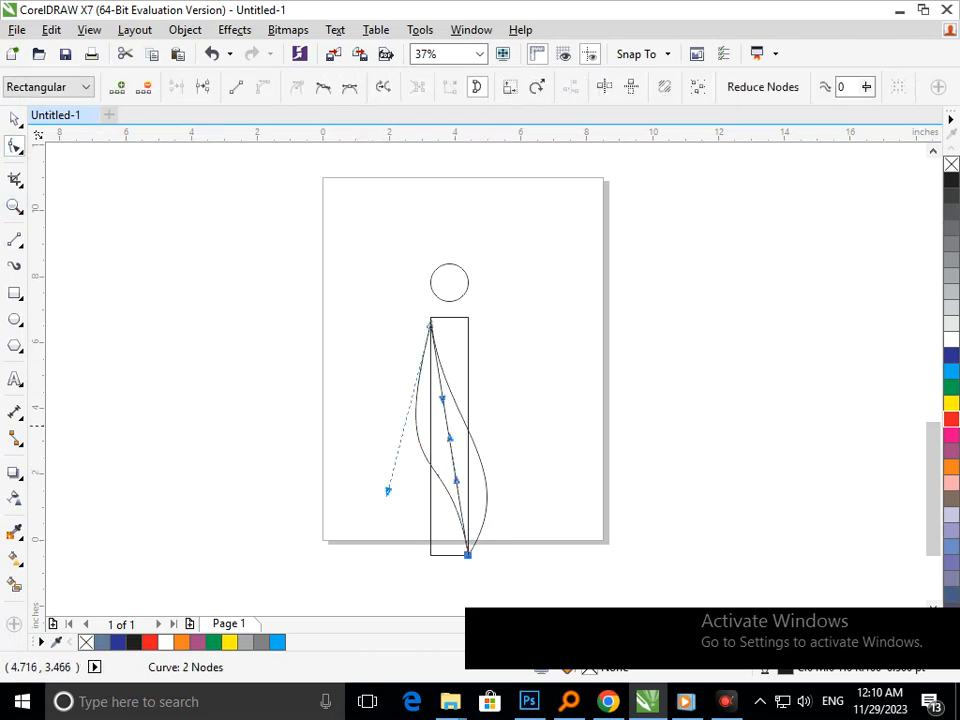
mouse_move(388, 491)
left_mouse_down()
mouse_move(366, 497)
mouse_move(387, 493)
left_mouse_up()
left_click_drag(442, 398, 416, 430)
left_click_drag(456, 481, 482, 471)
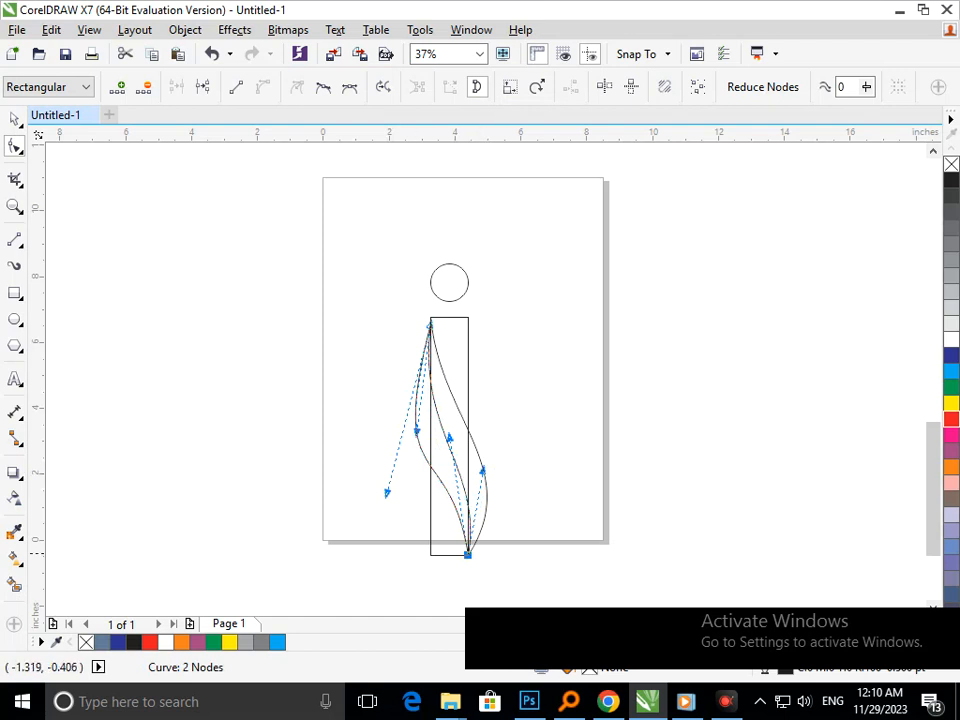
left_click(14, 119)
left_click(167, 313)
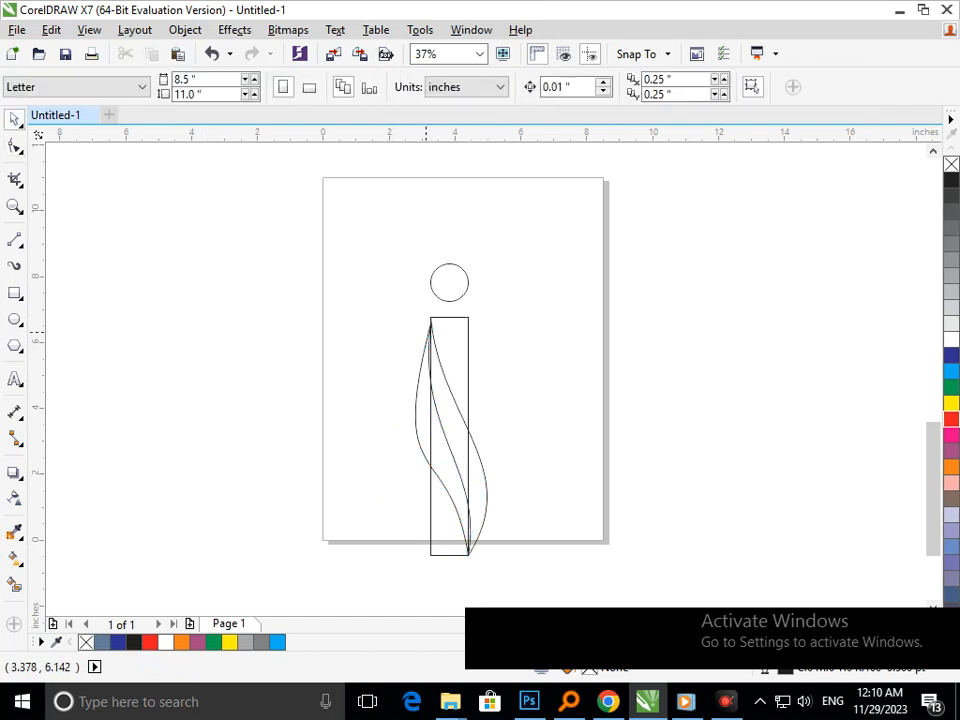
Shorten the rectangle from its top edge to about 7.04 inches high, meeting the upper ends of the two left curves.
scroll(460, 335, "up", 4)
left_click(401, 294)
left_click_drag(433, 272, 430, 314)
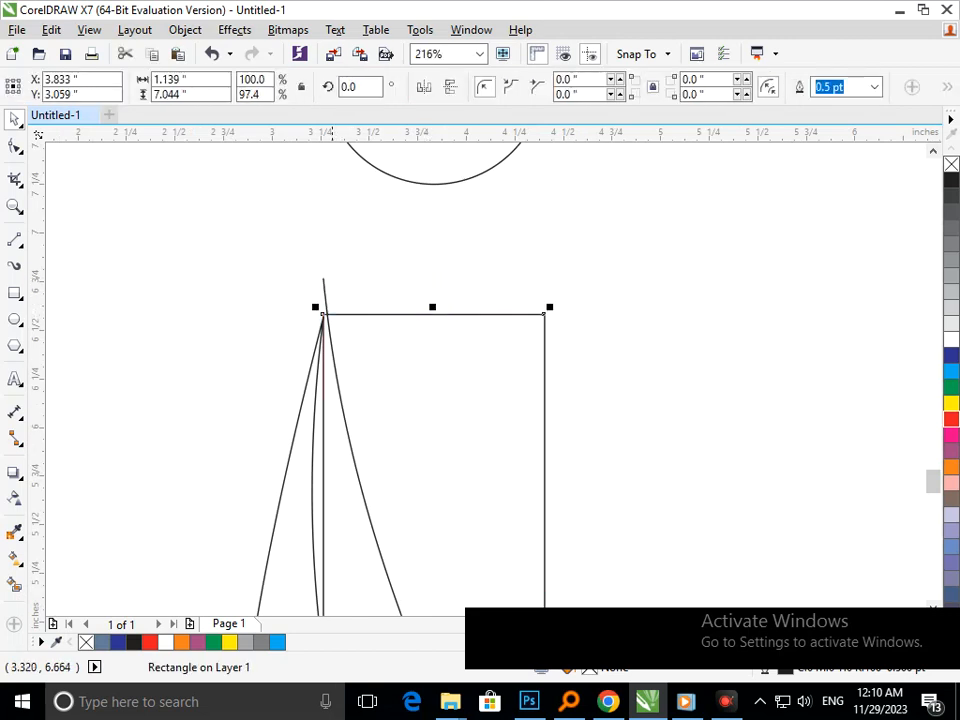
Move the right-hand S-curve's upper node down onto the rectangle's upper-left corner.
left_click(14, 146)
left_click(322, 278)
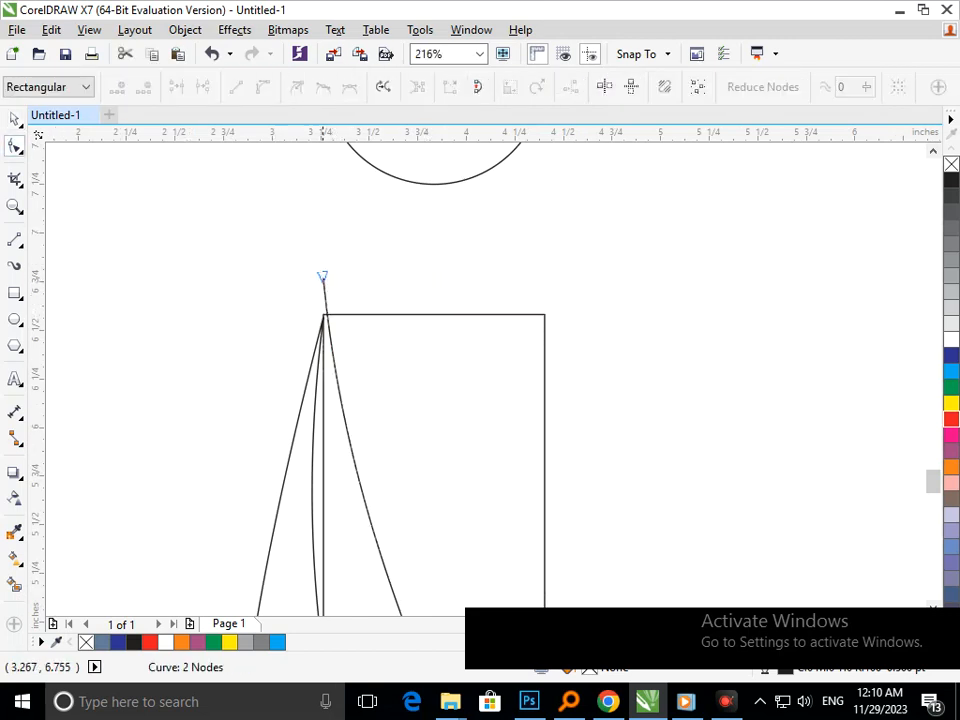
left_click_drag(323, 278, 323, 316)
left_click_drag(226, 302, 414, 434)
key("F3")
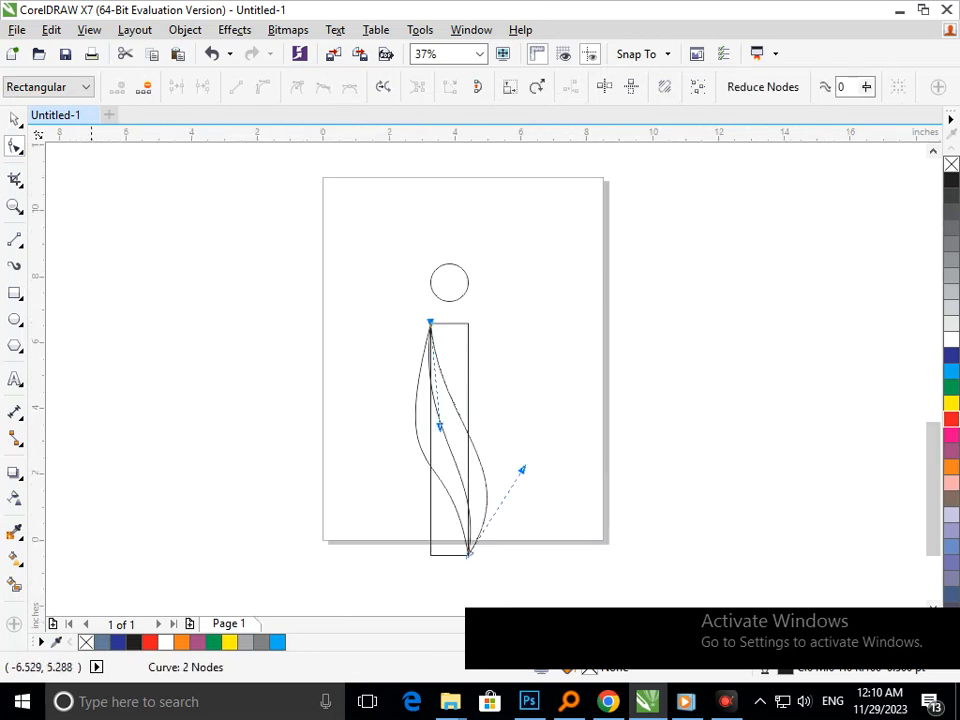
Draw a straight line about 1.92 inches long from the rectangle's upper-right corner down to the right-hand S-curve.
left_click(14, 239)
scroll(435, 339, "up", 3)
left_click_drag(468, 322, 444, 381)
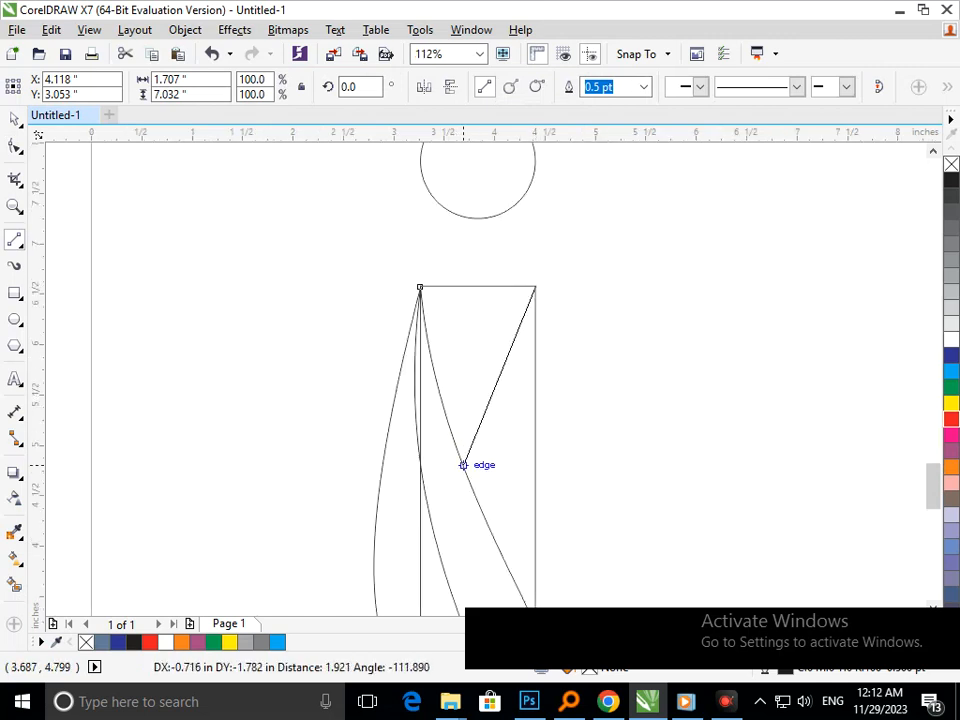
left_click_drag(463, 464, 463, 464)
Draw a straight line from the rectangle's lower-left corner up to the left-hand curve, about 0.81 by 1.31 inches.
key("F3")
key("F2")
left_click_drag(347, 437, 604, 591)
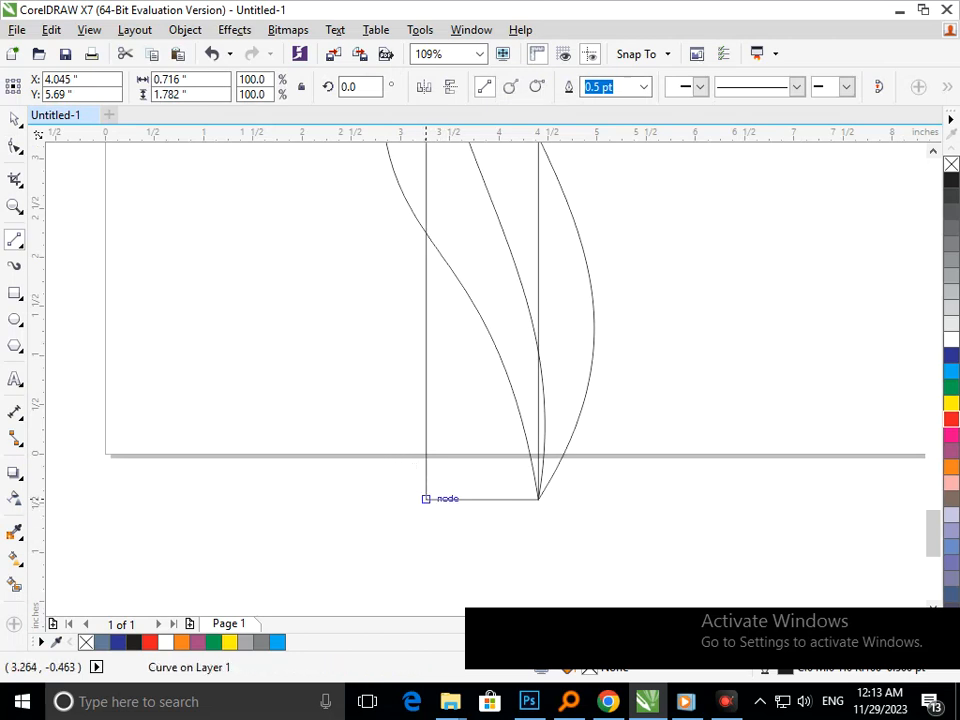
left_click_drag(426, 498, 505, 369)
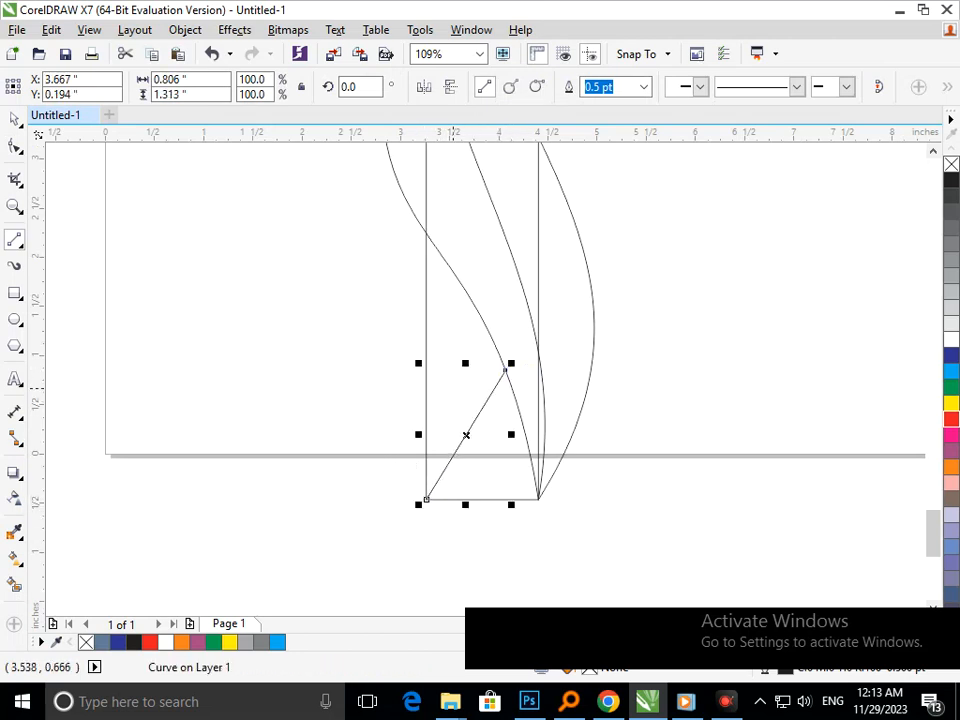
key("F3")
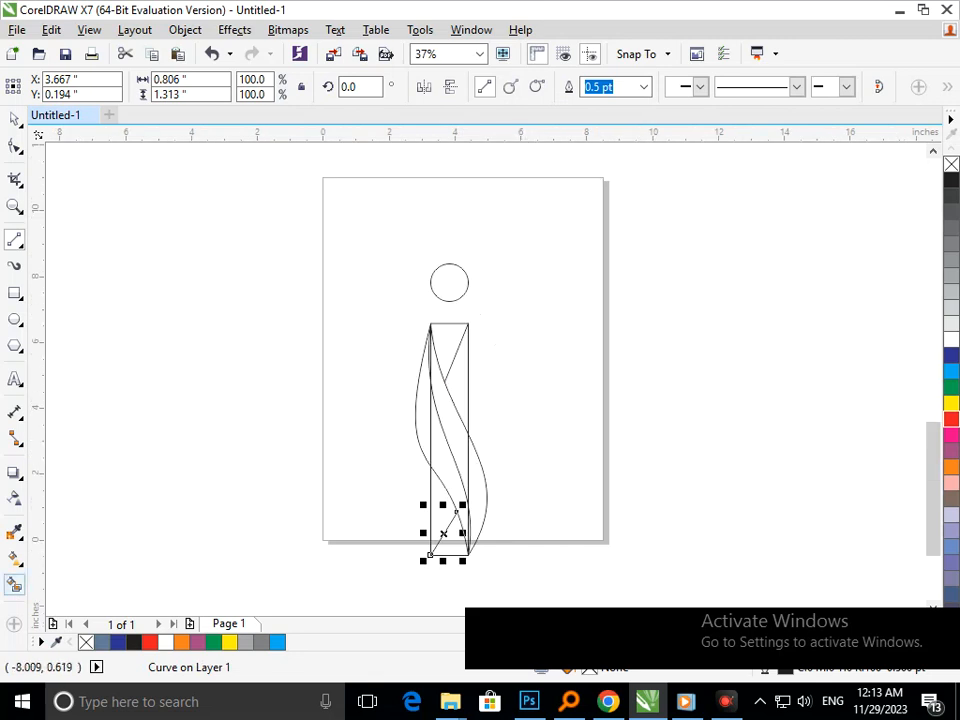
Smart-fill the enclosed regions of the rectangle and curved bands with steel blue and no outline.
left_click(14, 585)
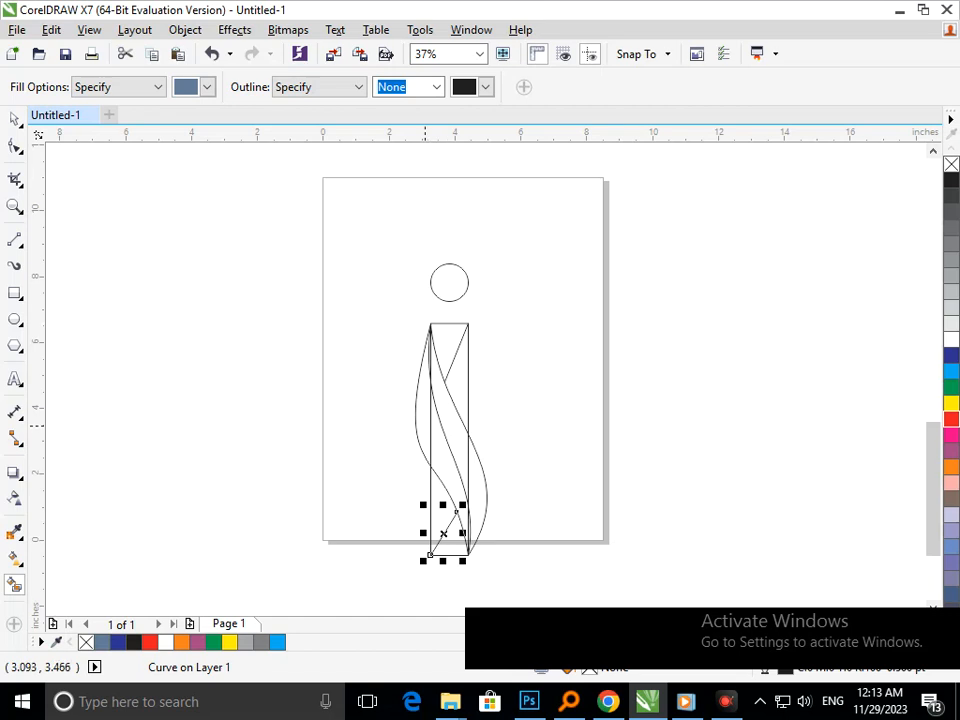
left_click(449, 537)
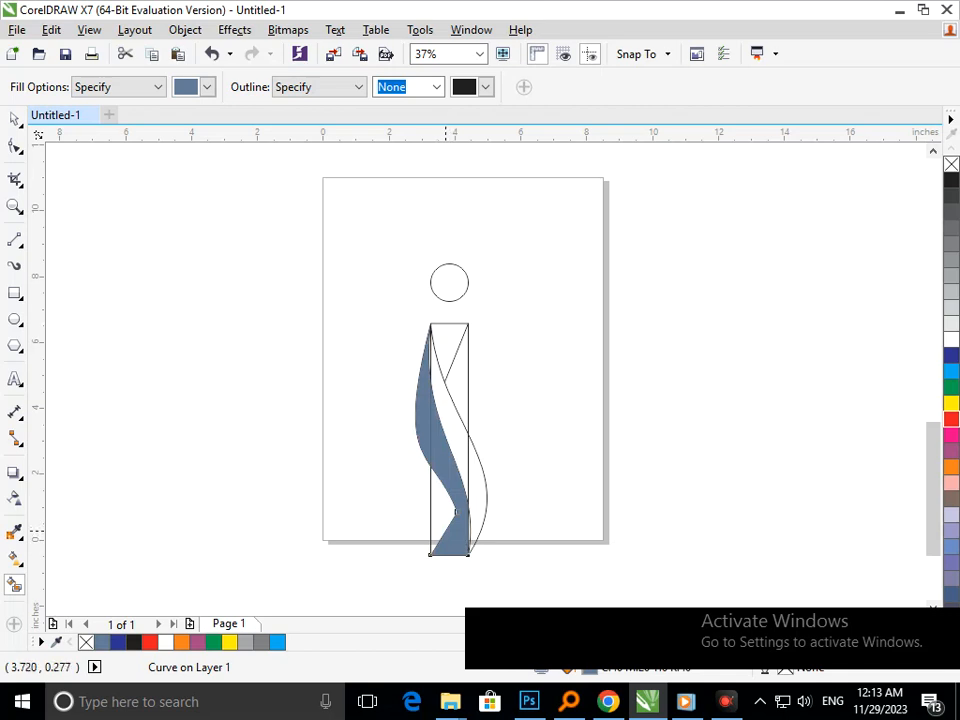
key("ctrl+z")
left_click(443, 520)
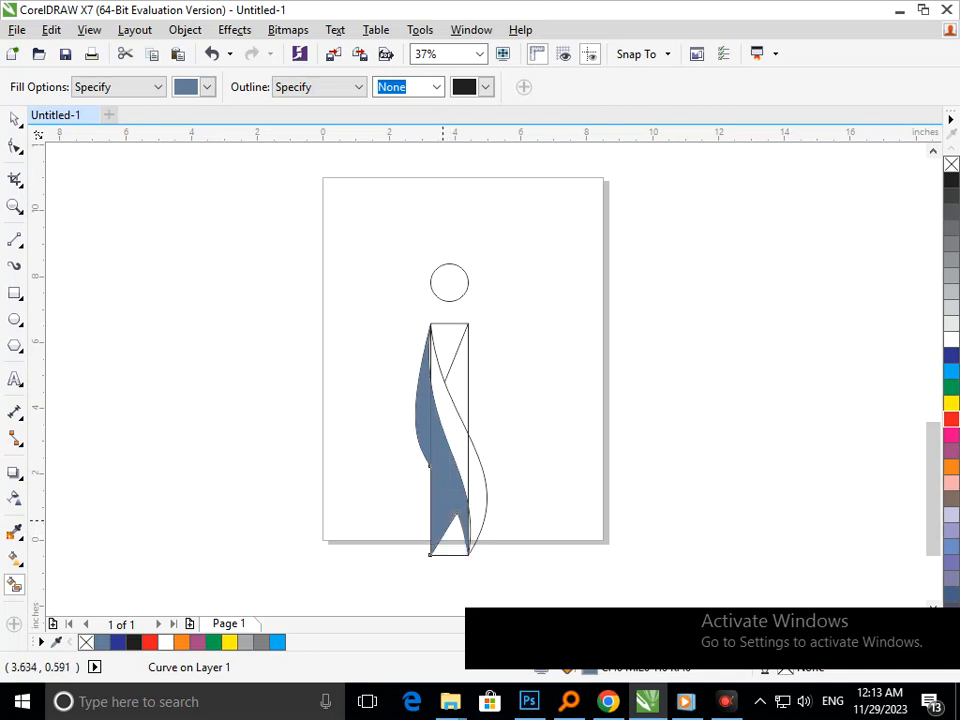
left_click(464, 445)
left_click(474, 510)
left_click(454, 534)
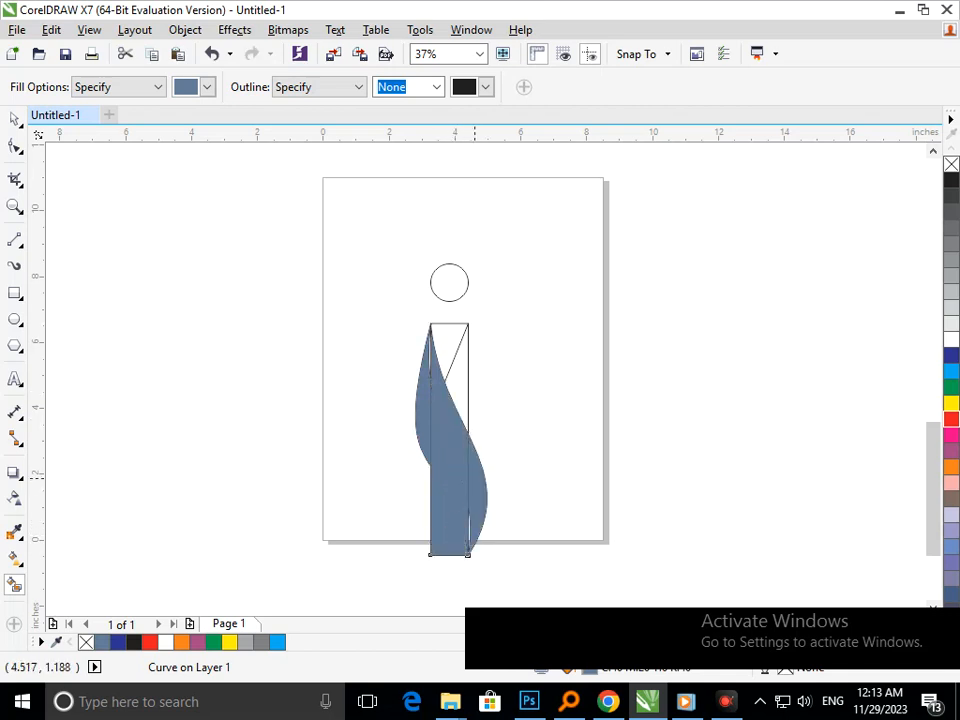
left_click(456, 372)
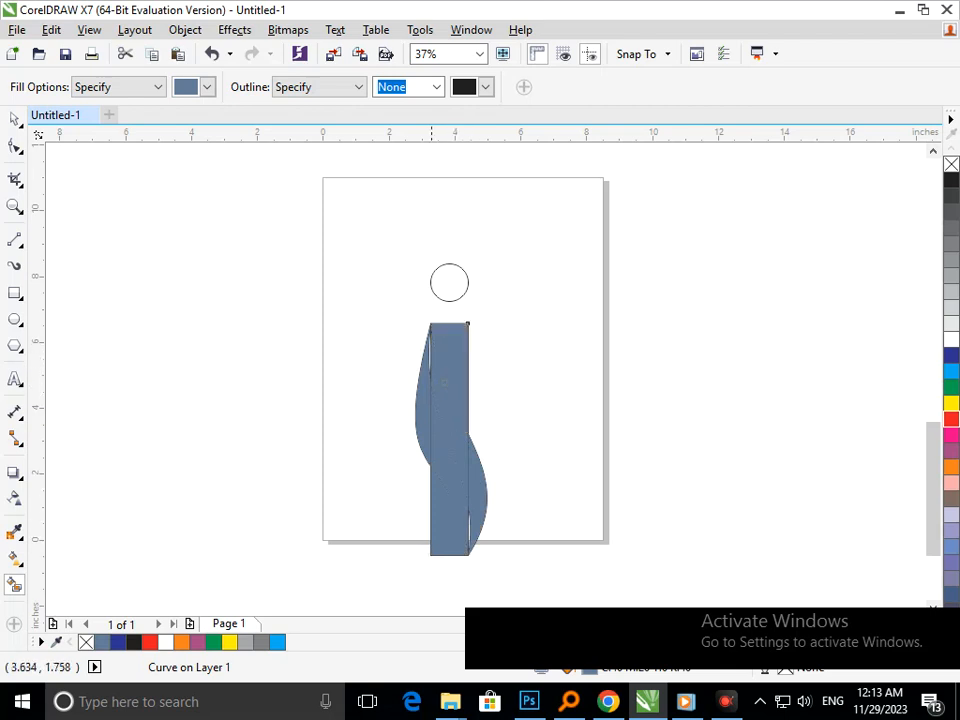
Smart-fill the two thin unfilled slivers beside the rectangle's lower-right and upper-left edges with the same blue.
scroll(462, 513, "up", 5)
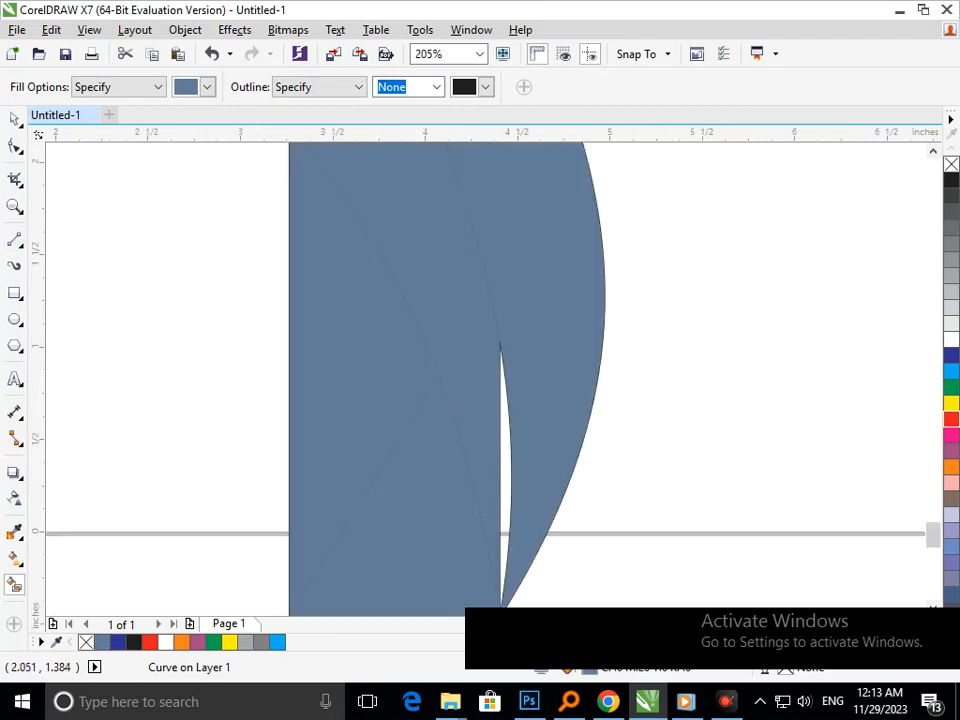
left_click(505, 463)
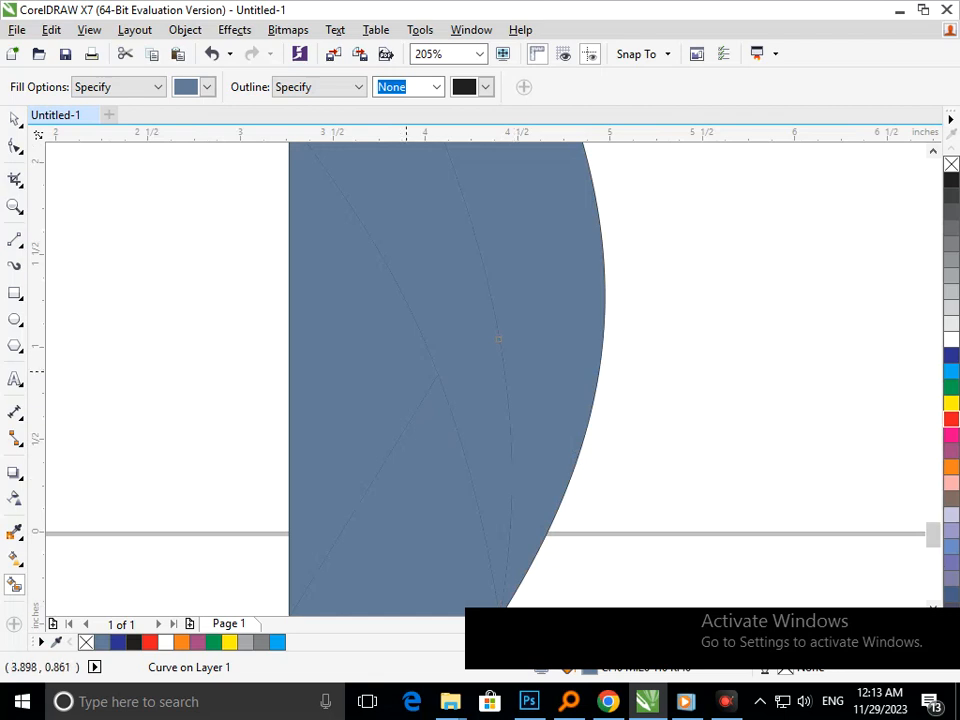
scroll(405, 372, "down", 5)
scroll(408, 334, "up", 3)
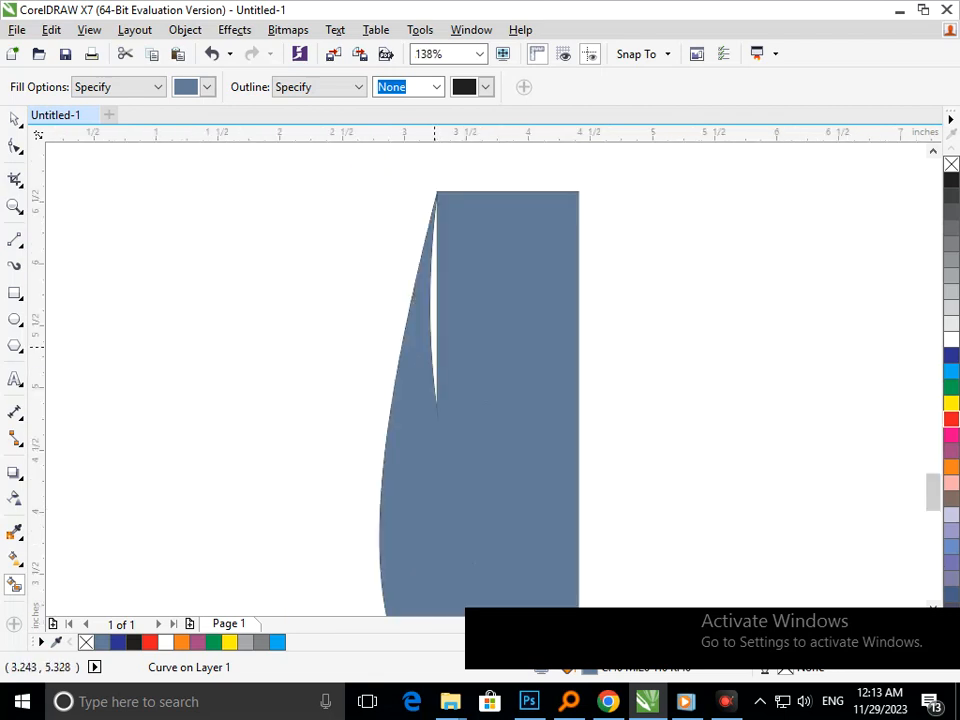
scroll(471, 442, "down", 3)
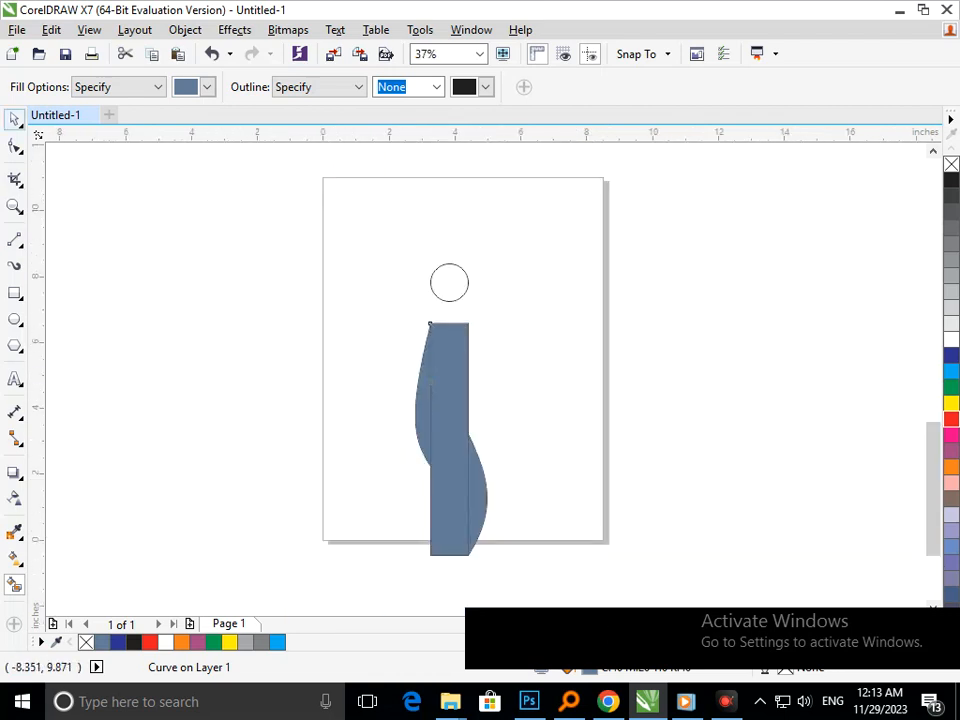
Recolour the lower-left and upper-right side pieces of the letter's stem black.
left_click(14, 119)
key("ctrl+z")
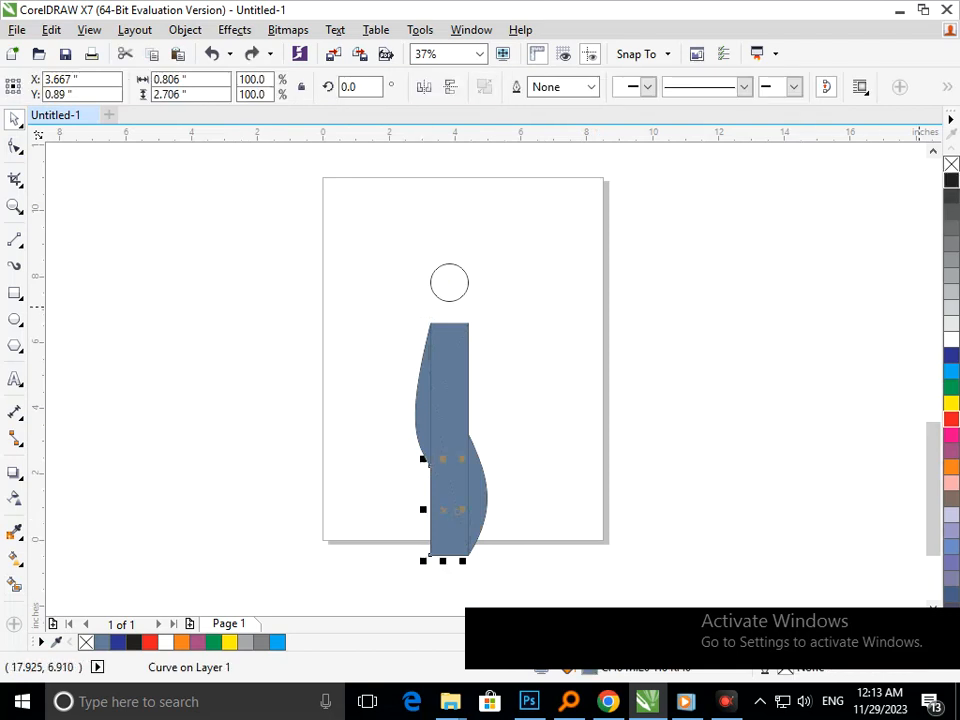
left_click(950, 180)
left_click(490, 381)
left_click(463, 373)
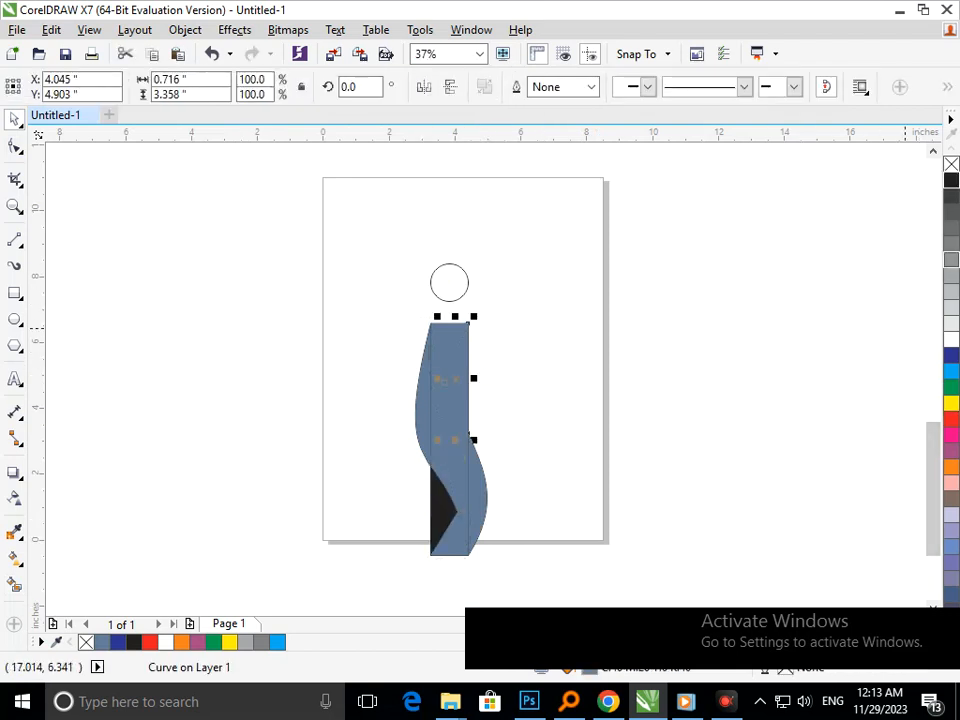
left_click(950, 180)
Select the central band piece and the adjoining right-hand bulge, undo their test moves, and weld them into one shape.
left_click(520, 453)
left_click_drag(456, 460, 545, 493)
key("ctrl+z")
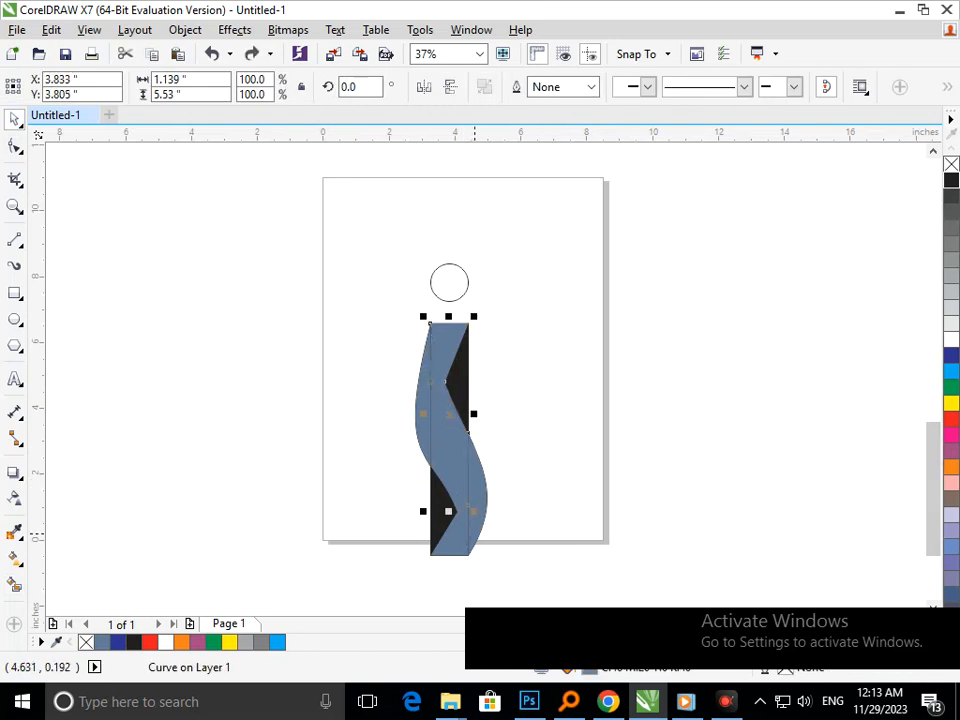
left_click(475, 531, "shift")
left_click_drag(477, 514, 598, 503)
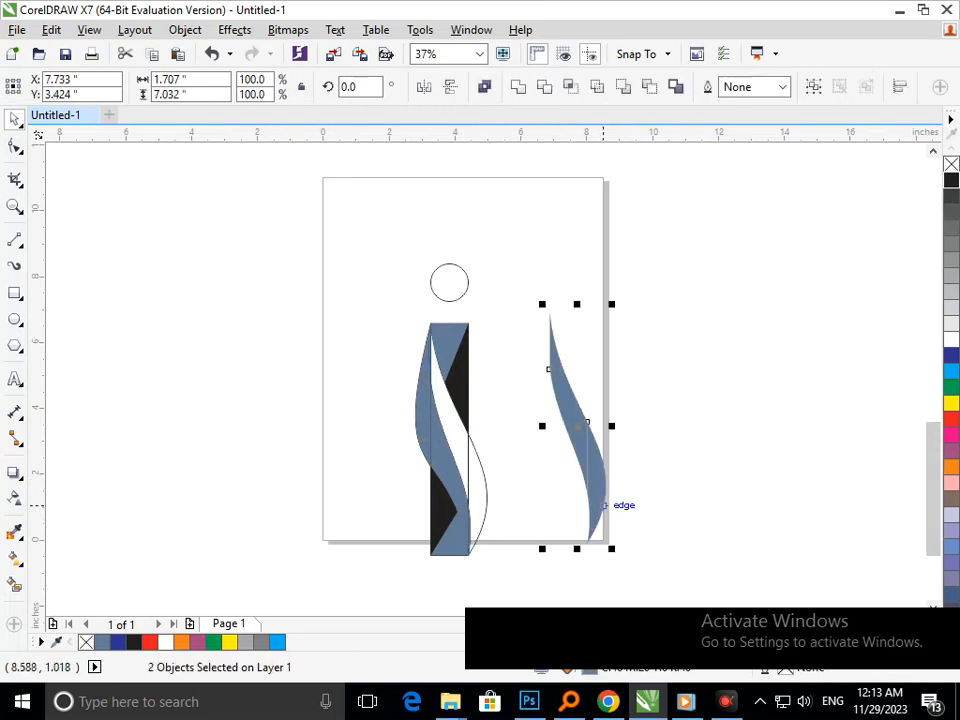
key("ctrl+z")
left_click(518, 87)
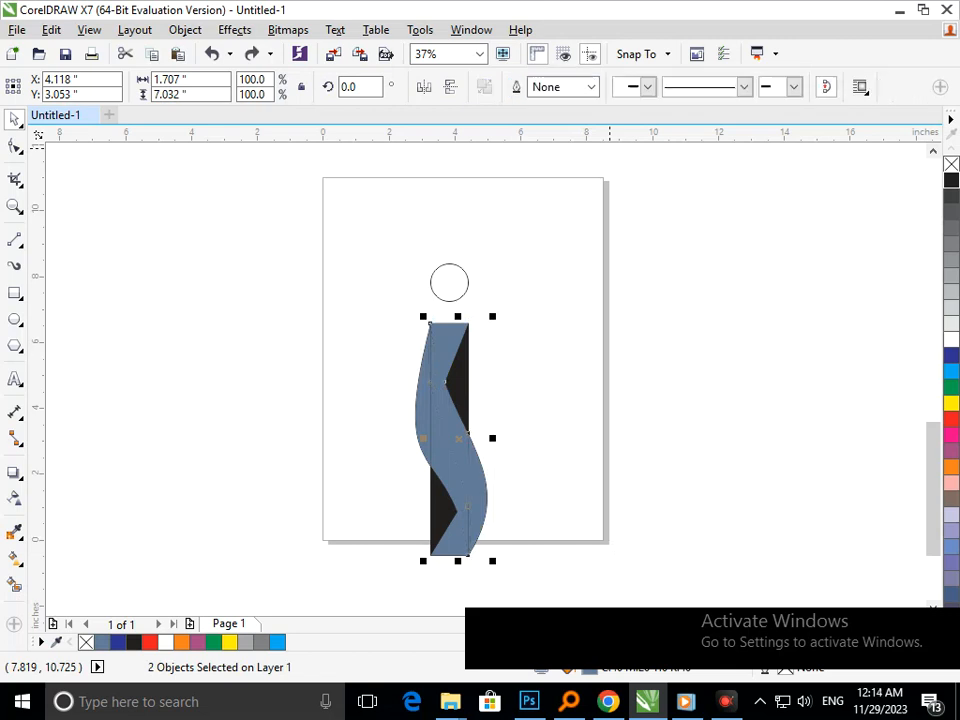
Apply a linear fountain fill along the welded right-hand ribbon, running from dark blue at its upper end to orange at its lower end.
left_click(19, 563)
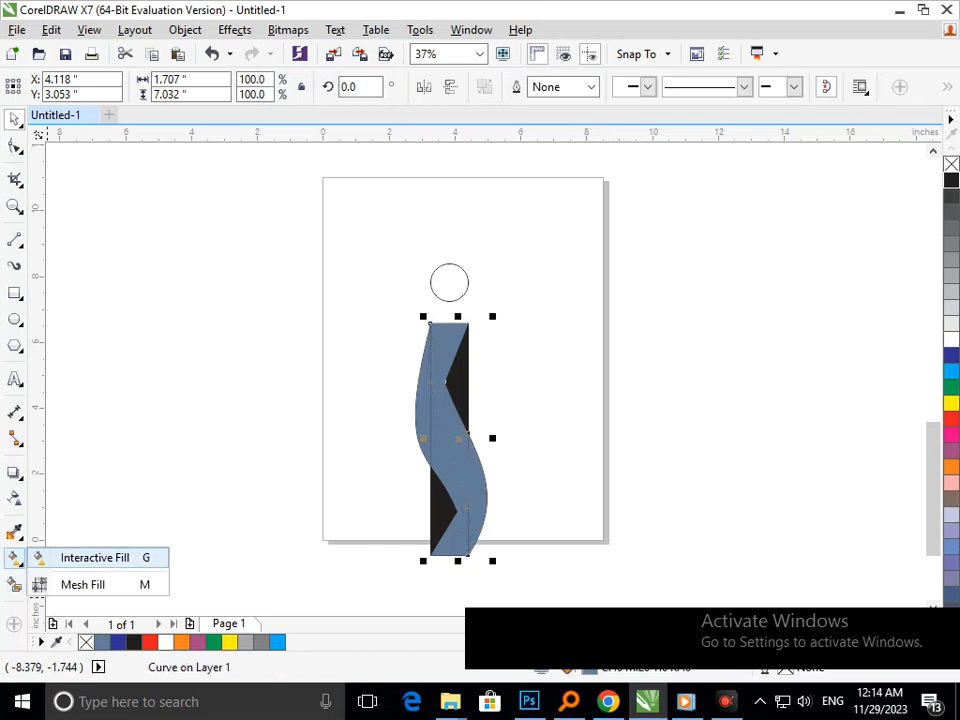
left_click(88, 557)
left_click_drag(488, 536, 436, 353)
left_click(951, 466)
mouse_move(488, 536)
left_mouse_down()
mouse_move(508, 579)
mouse_move(502, 568)
left_mouse_up()
left_click_drag(434, 350, 420, 326)
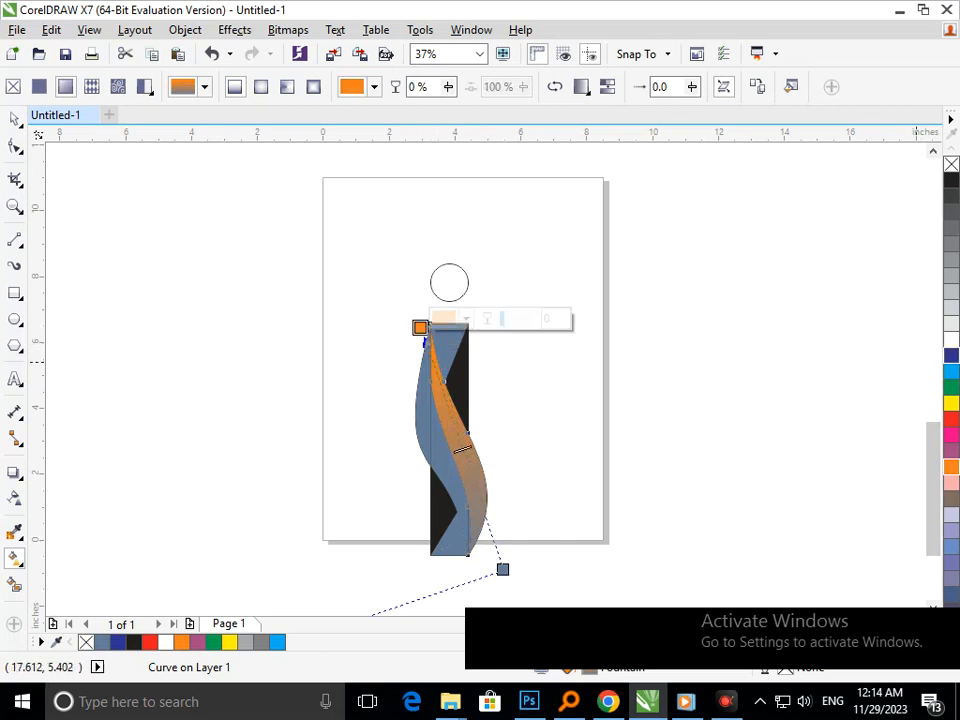
left_click(951, 355)
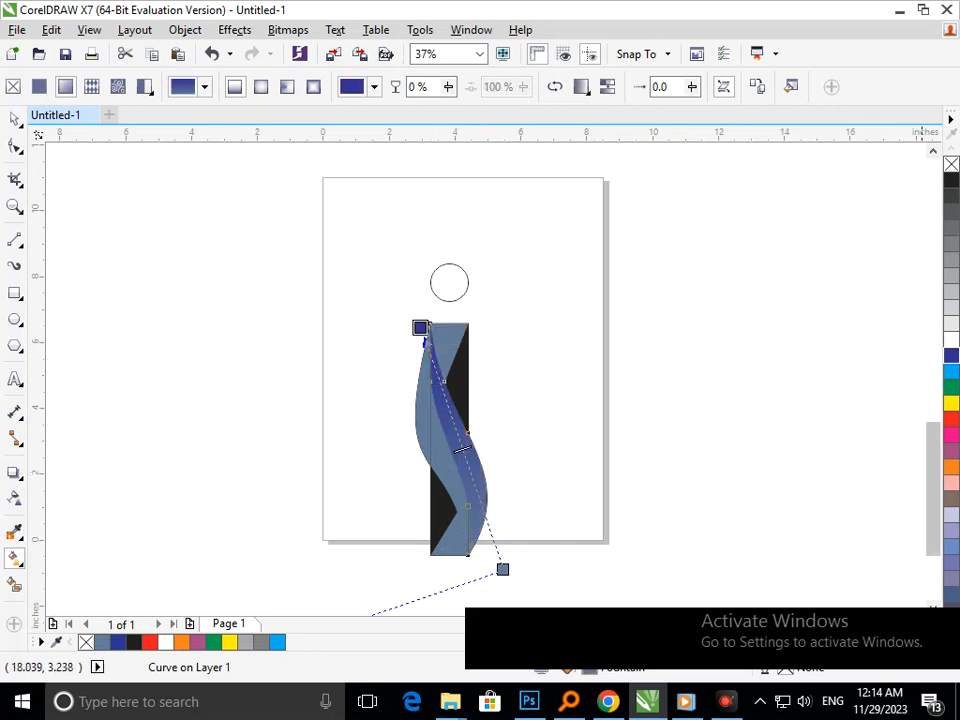
left_click(502, 568)
left_click(951, 467)
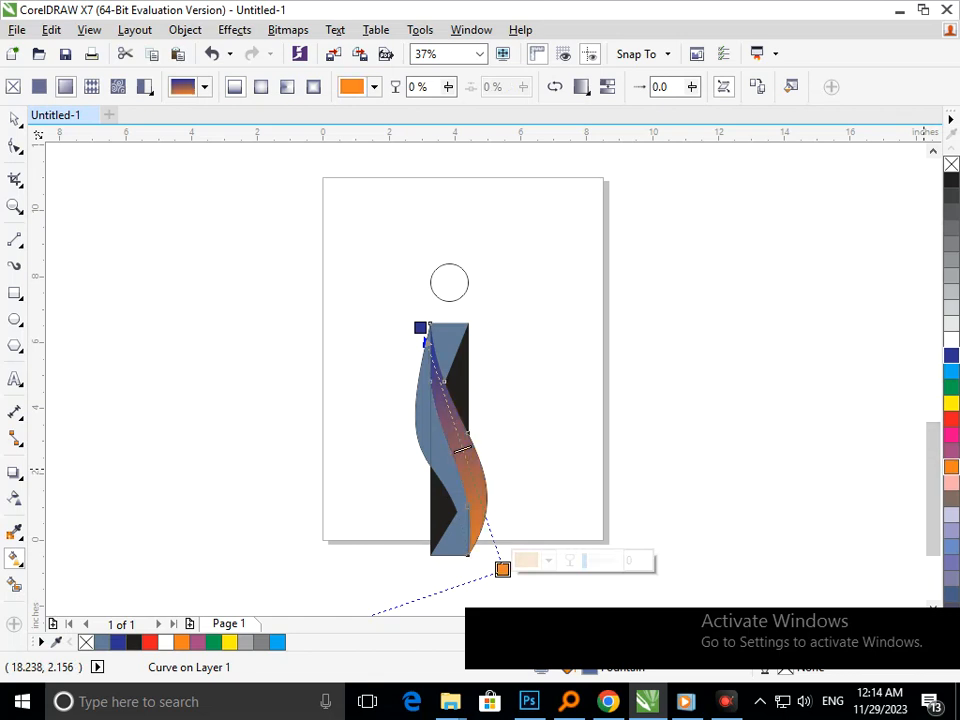
key("space")
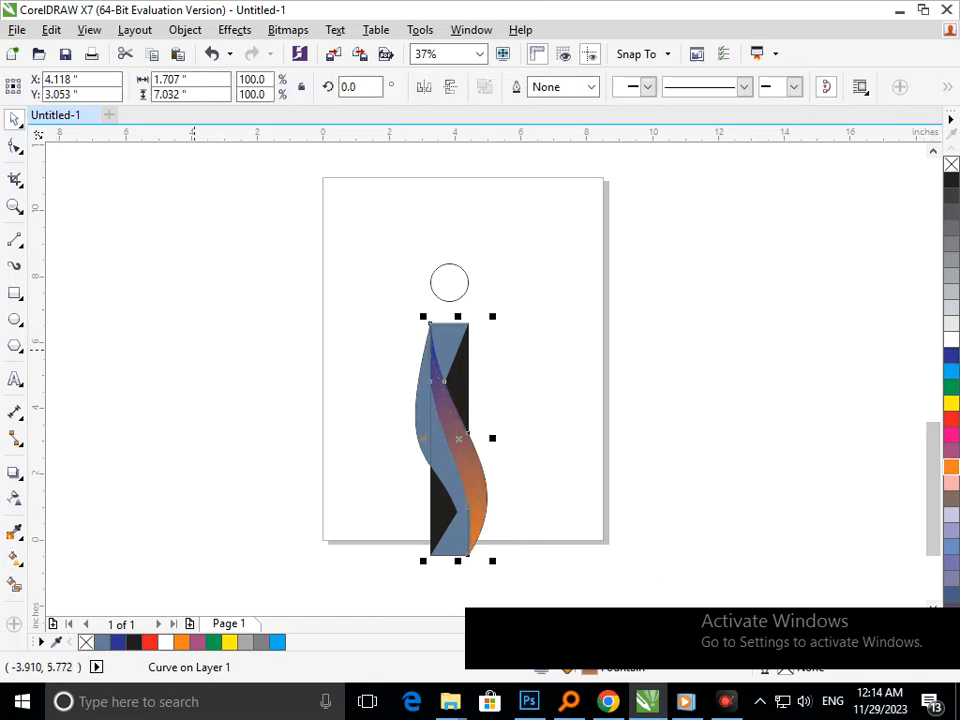
key("Escape")
Weld the left bulge, the adjoining blue band and the thin sliver near its lower end into one left-hand ribbon.
mouse_move(418, 433)
left_mouse_down()
mouse_move(377, 431)
mouse_move(419, 436)
left_mouse_up()
left_click(453, 484, "shift")
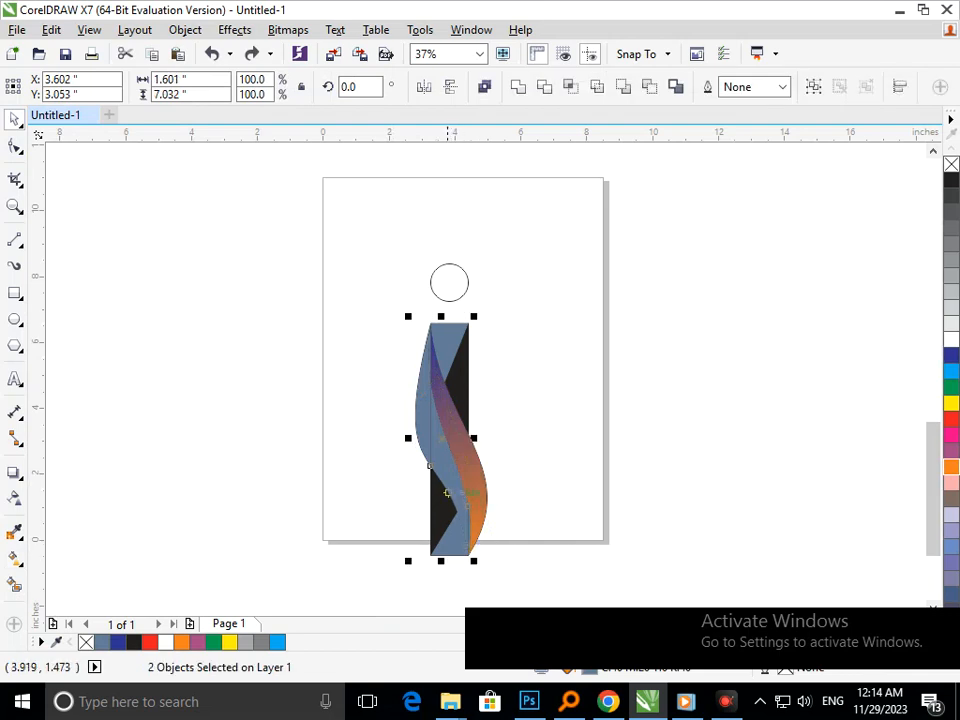
left_click_drag(452, 495, 385, 492)
key("ctrl+z")
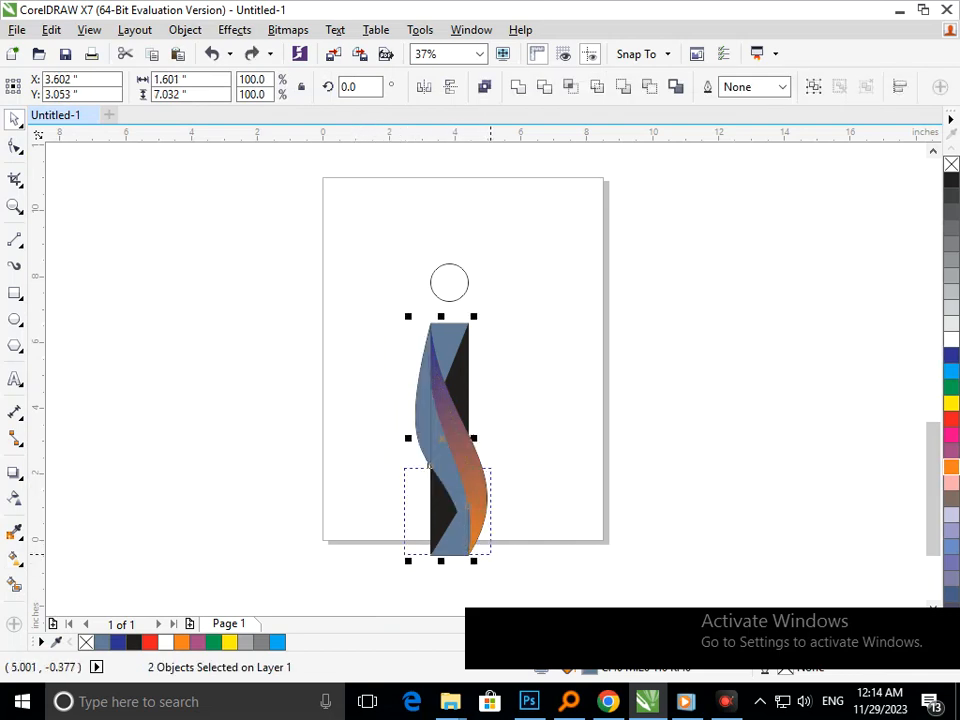
scroll(486, 541, "up", 4)
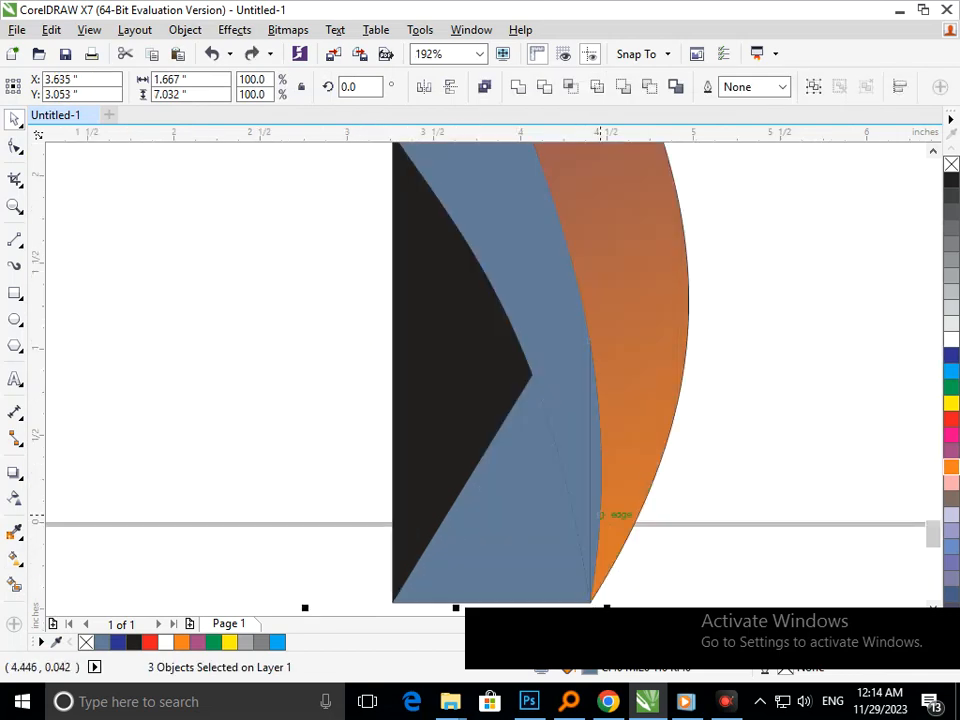
left_click(518, 87)
left_click(713, 384)
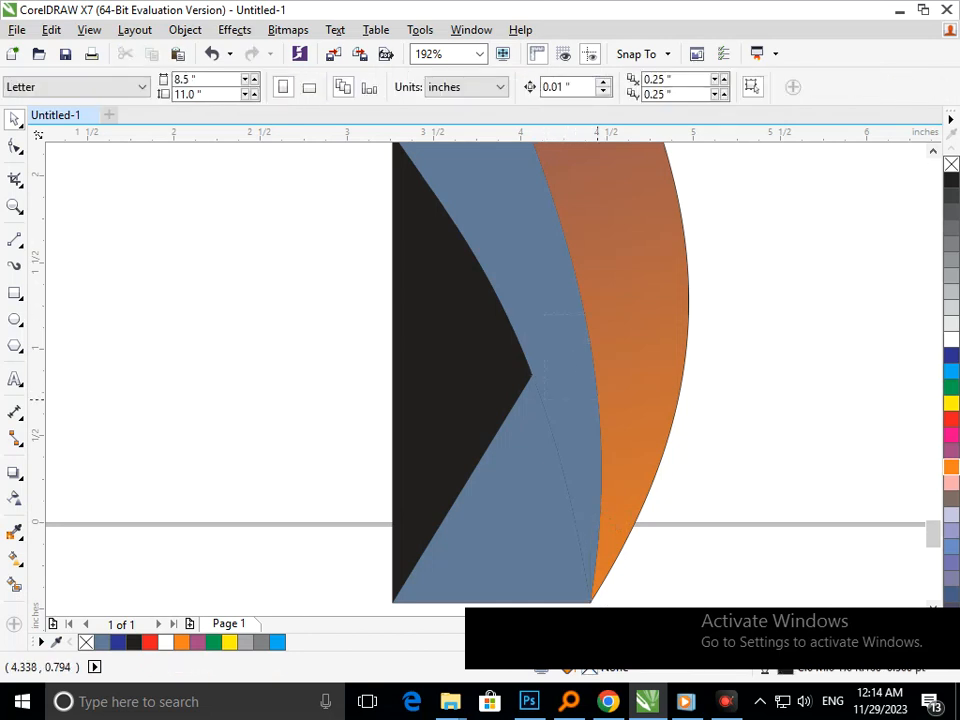
Apply a linear fountain fill down the welded left-hand ribbon, with green at its lower end.
key("F3")
left_click(430, 450)
left_click(15, 558)
left_click(58, 557)
left_click_drag(424, 346, 467, 553)
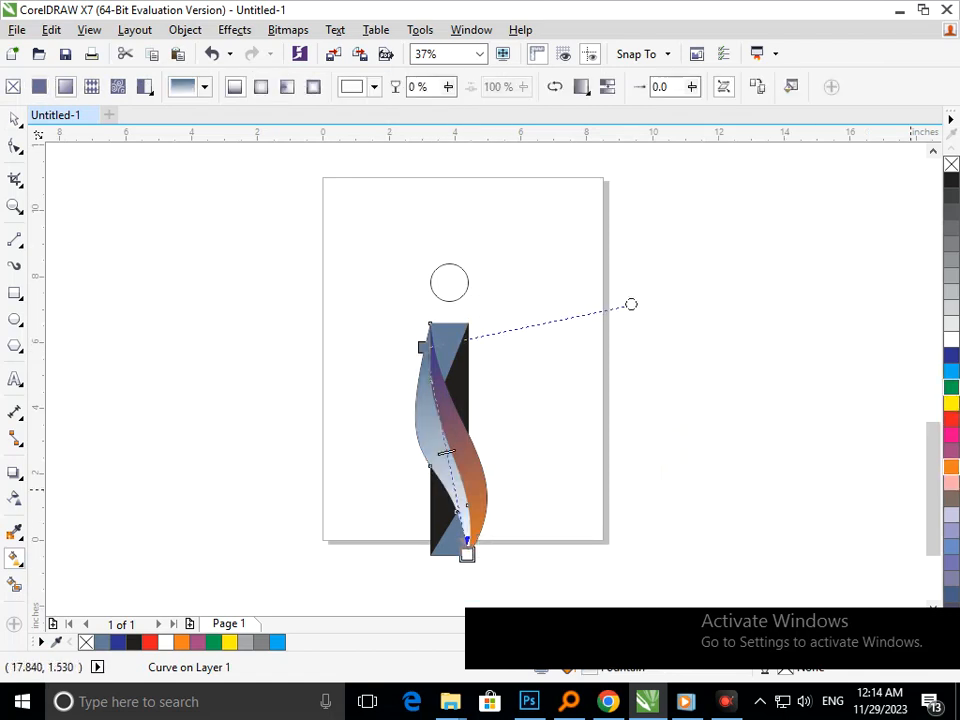
left_click(951, 386)
Colour the gradient's upper end red, extend its green end below the ribbon, and shift the red end down into the ribbon.
left_click_drag(423, 347, 416, 334)
left_click(951, 355)
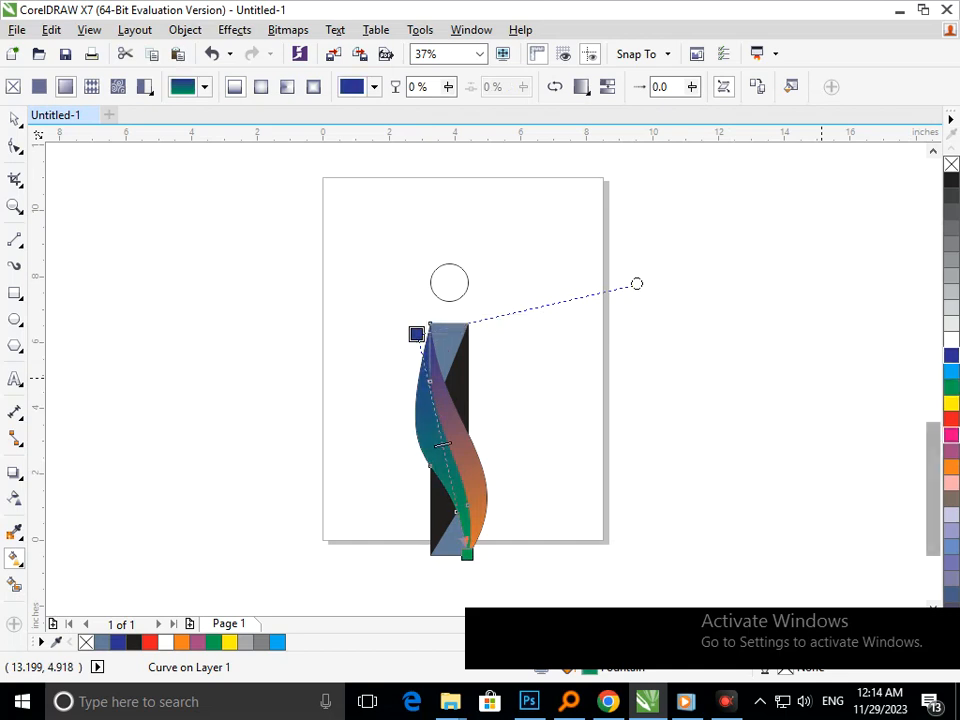
left_click(951, 418)
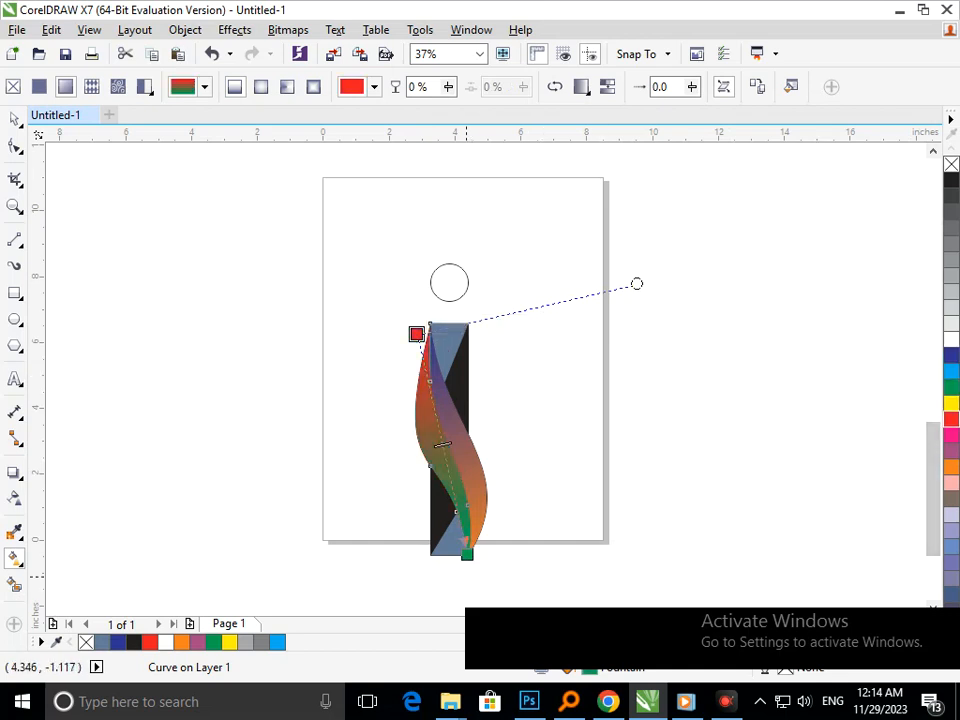
left_click_drag(466, 553, 497, 590)
left_click_drag(416, 334, 432, 401)
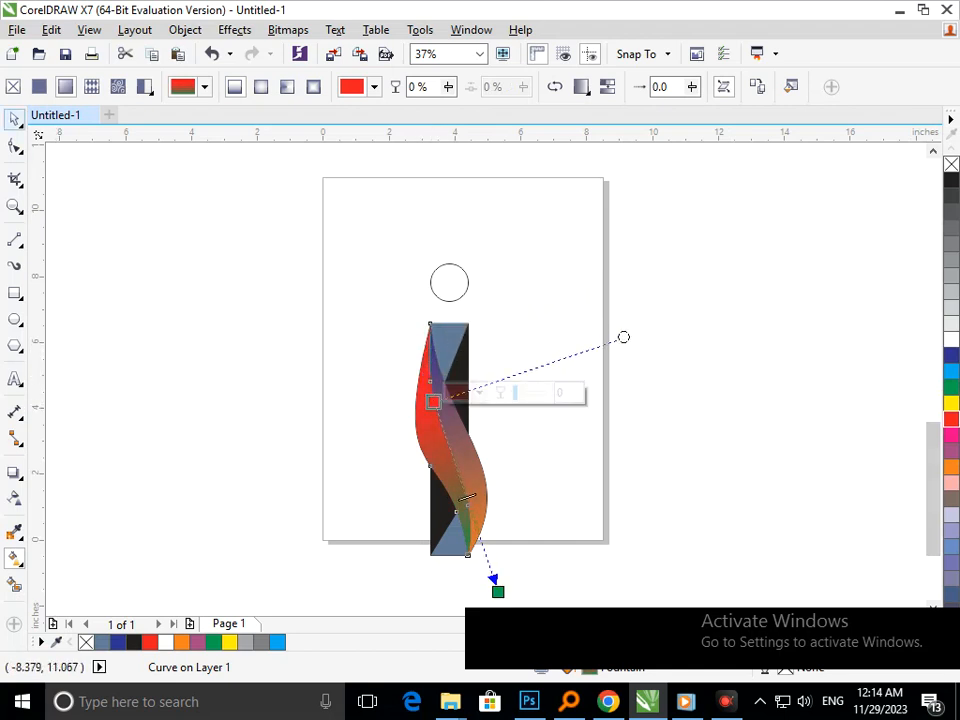
left_click(14, 119)
left_click(290, 410)
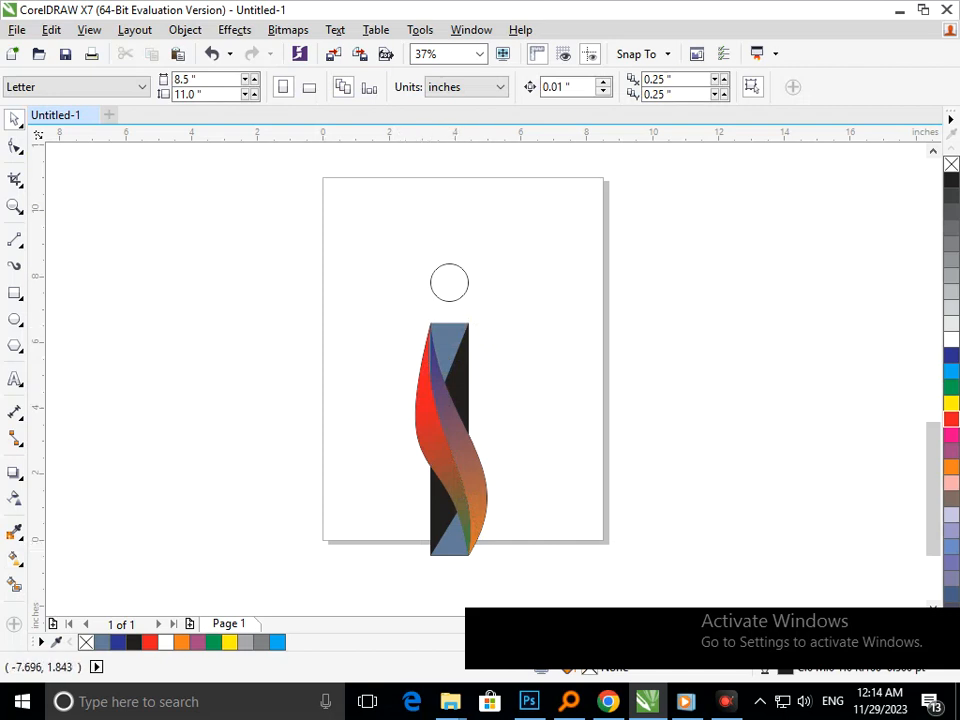
Draw a flat ellipse about 1.3 by 0.19 inches just below the stem and fill it dark grey.
left_click(14, 319)
scroll(438, 537, "up", 4)
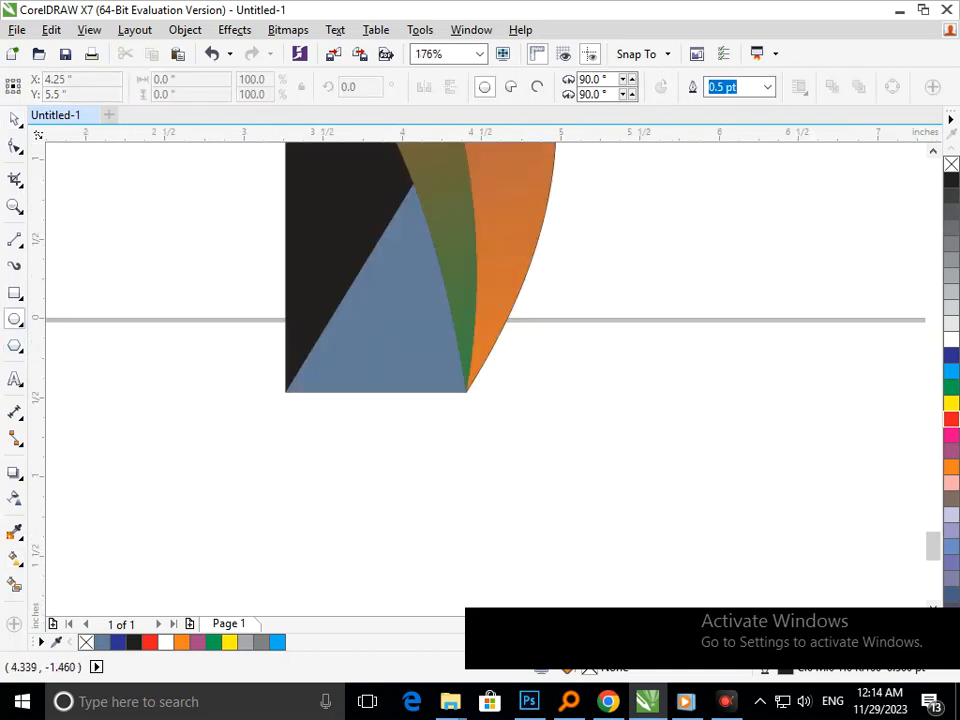
left_click_drag(282, 423, 487, 453)
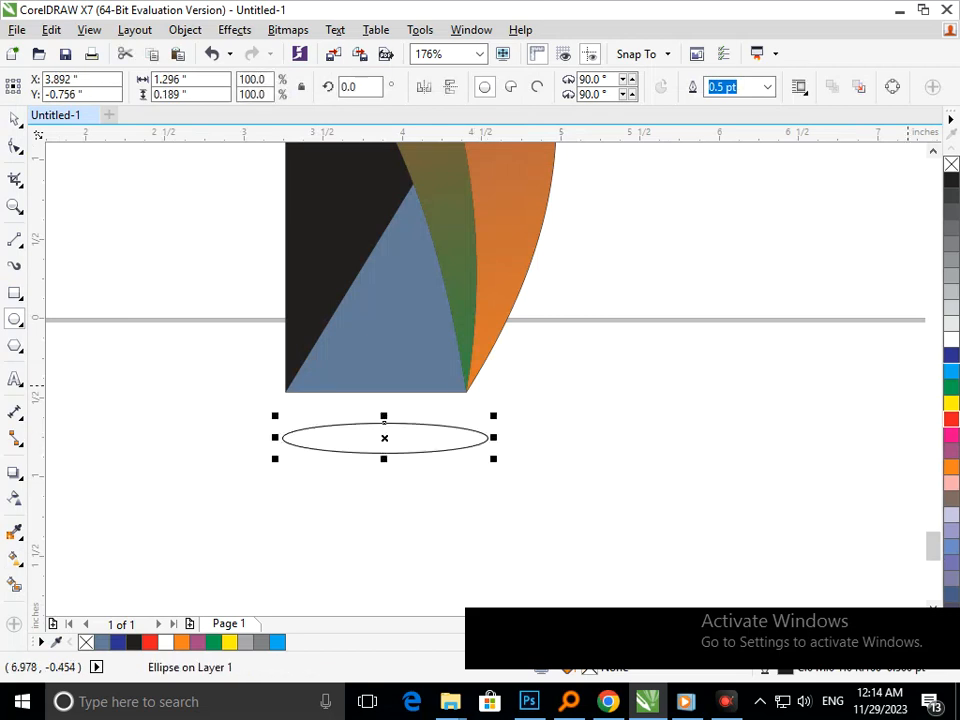
left_click(951, 181)
left_click(951, 228)
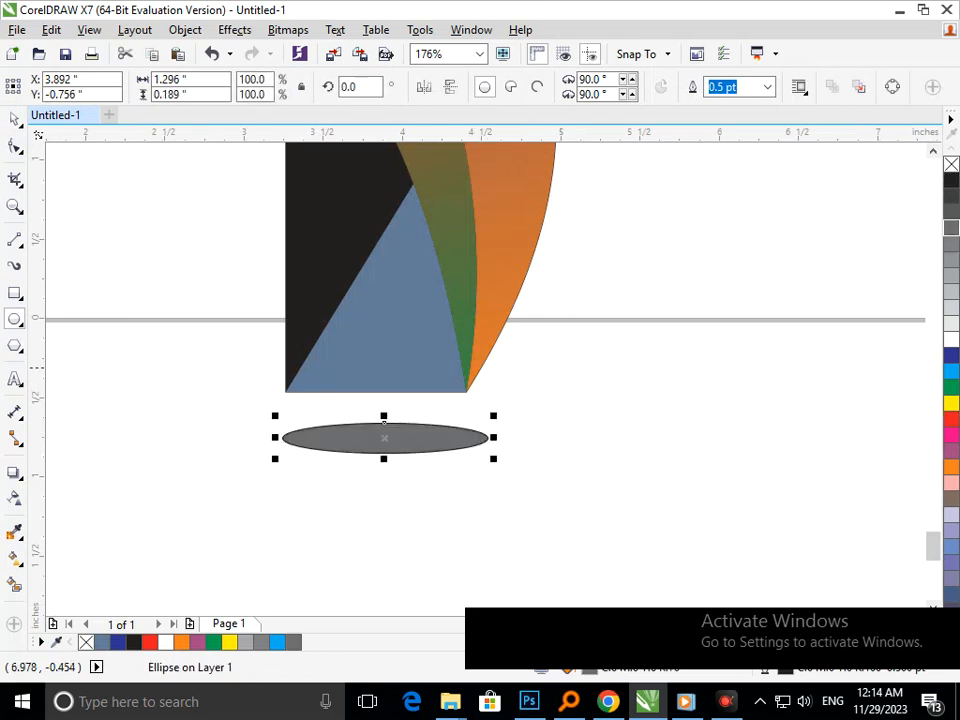
Convert the grey ellipse below the stem to a bitmap with the default settings.
key("F3")
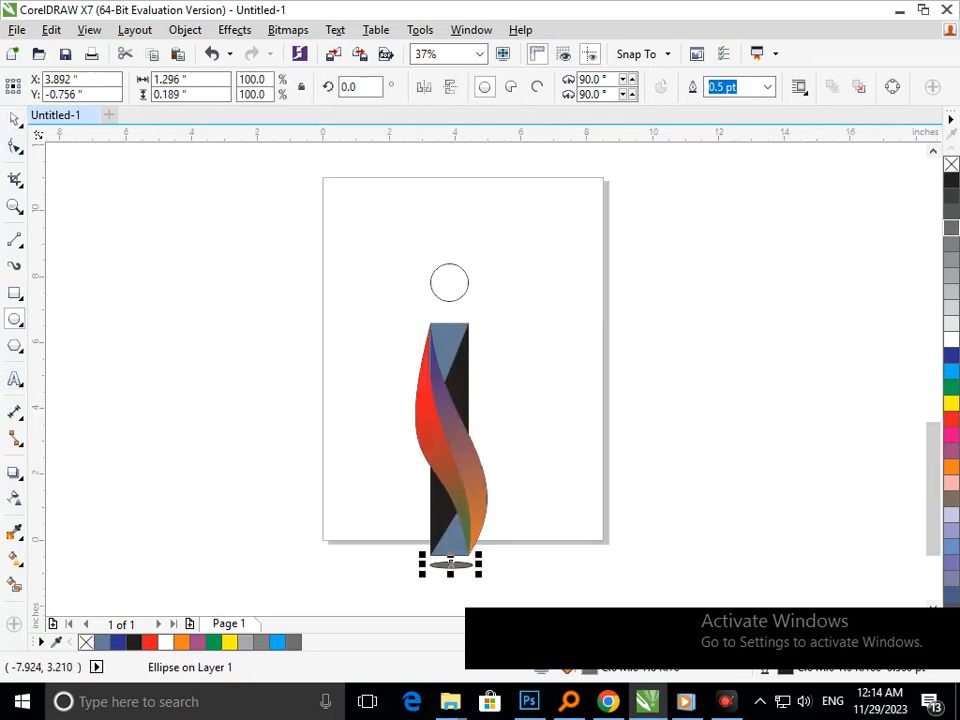
left_click(14, 119)
left_click(298, 510)
left_click(452, 566)
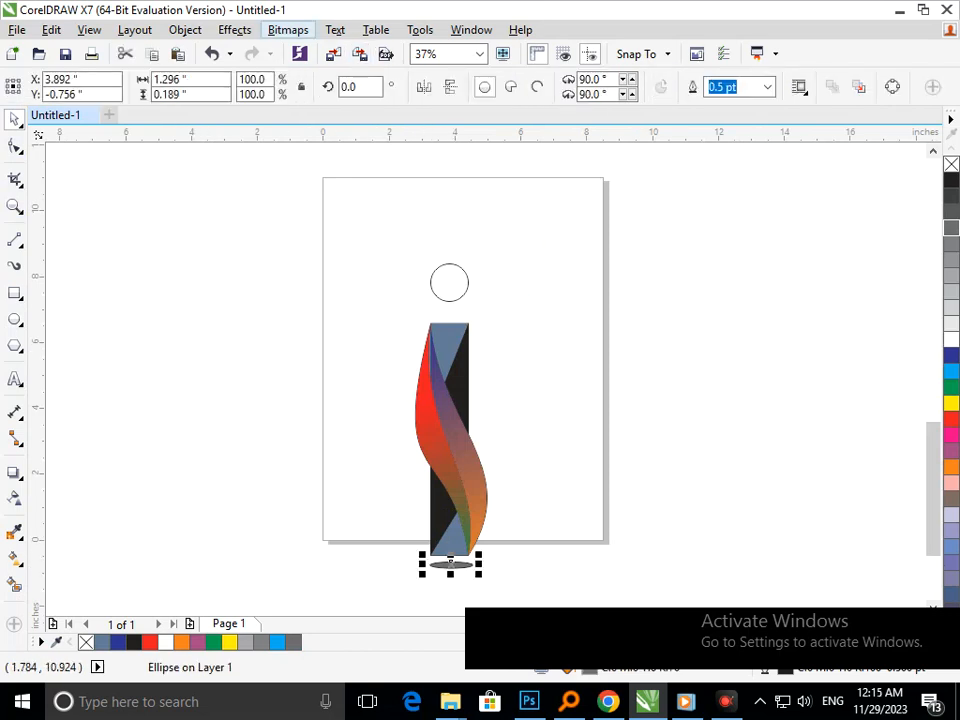
left_click(288, 30)
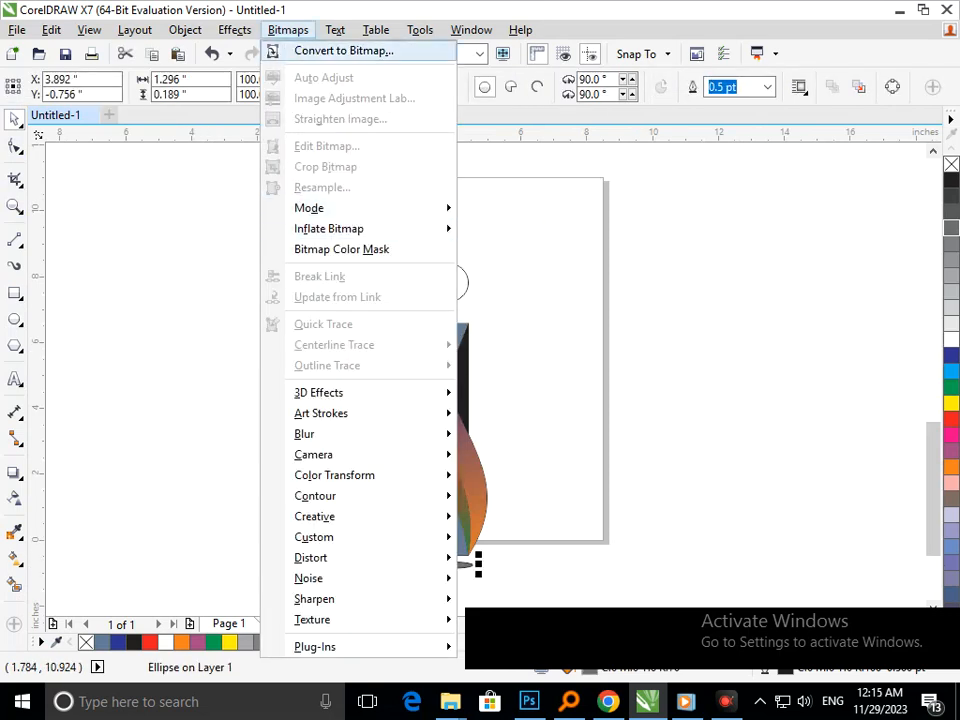
left_click(340, 50)
key("Return")
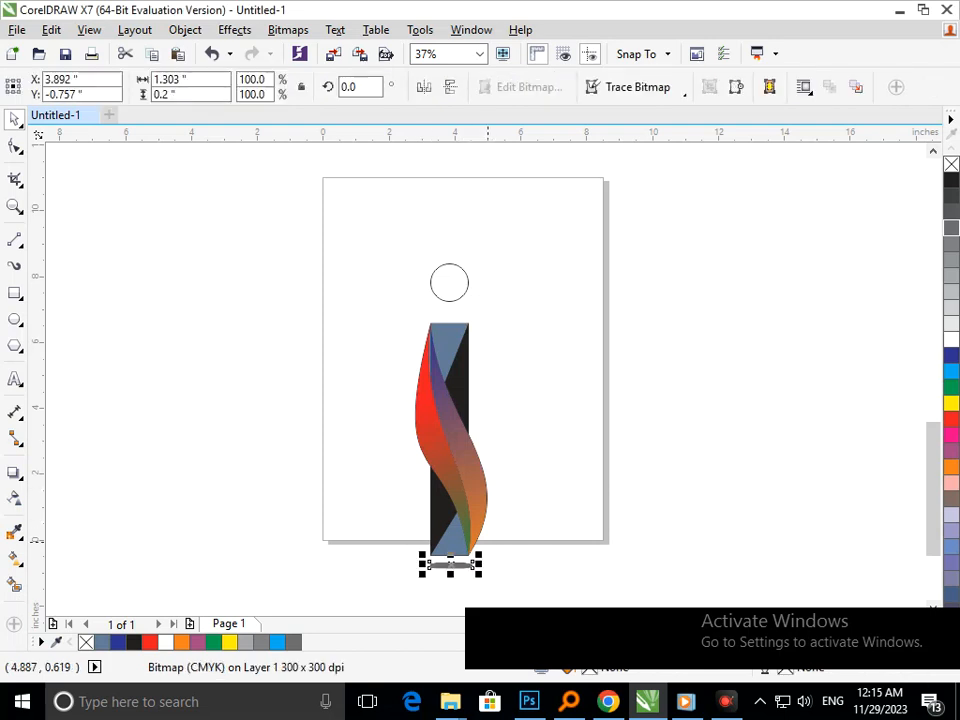
Apply a Gaussian blur with a 19-pixel radius to the ellipse bitmap.
left_click(288, 30)
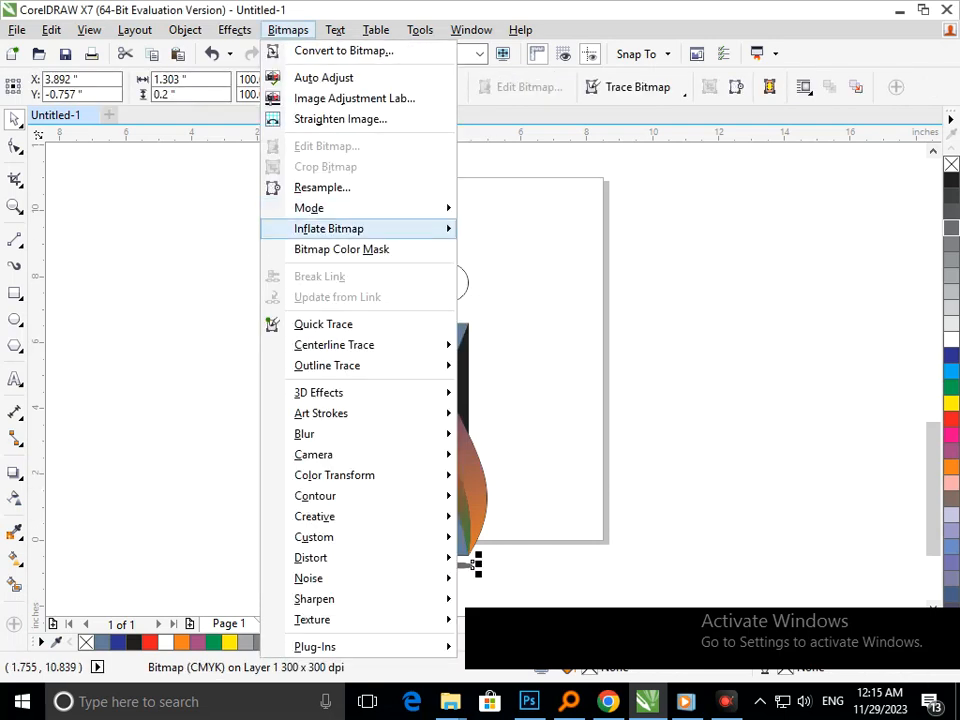
mouse_move(360, 434)
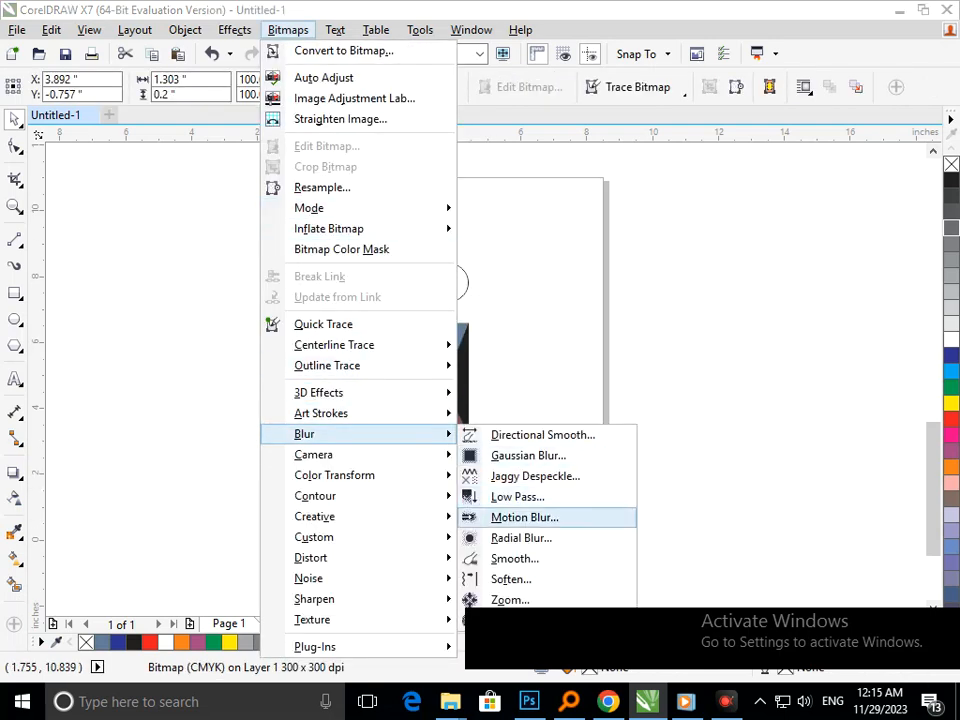
left_click(527, 454)
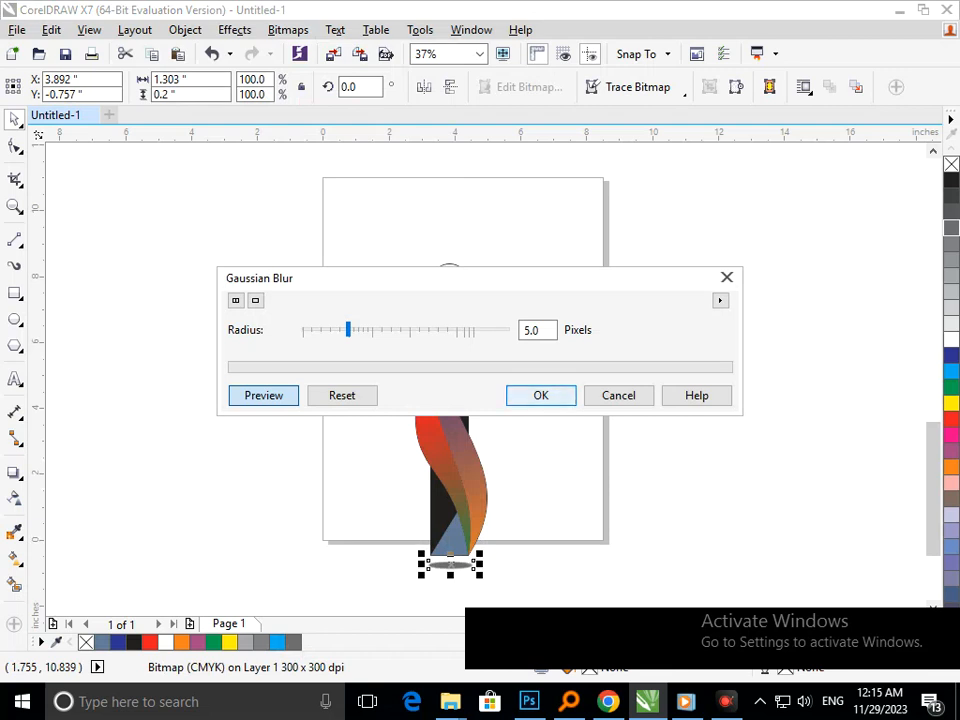
mouse_move(387, 329)
left_mouse_down()
mouse_move(371, 329)
mouse_move(380, 329)
left_mouse_up()
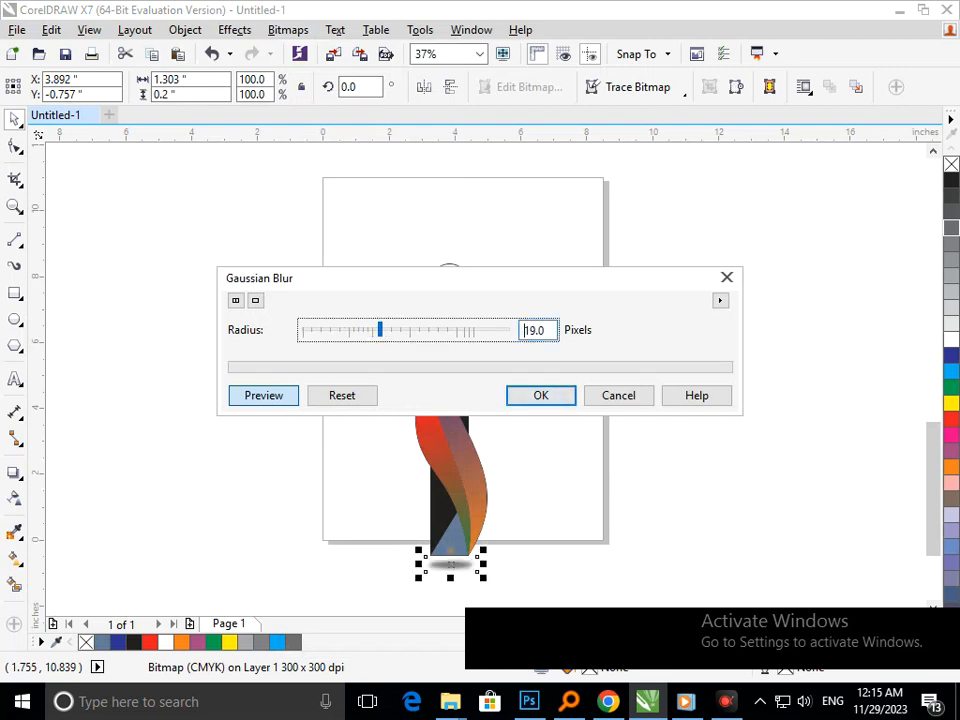
left_click(541, 395)
left_click(554, 490)
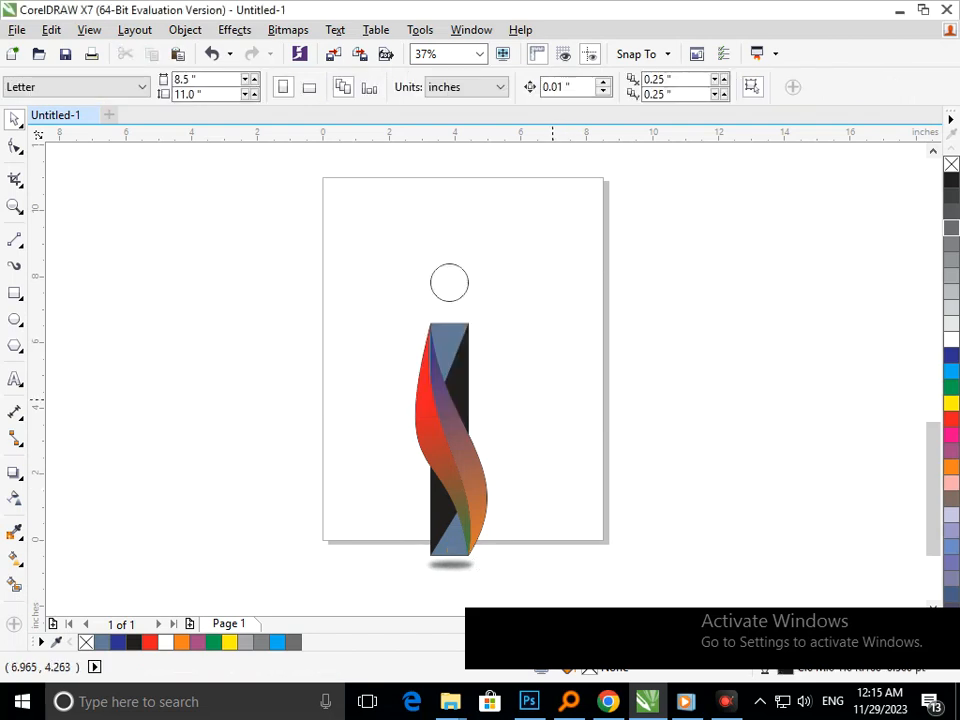
Recolour the black upper-right side piece of the stem with a light shade of sky blue.
left_click(456, 294)
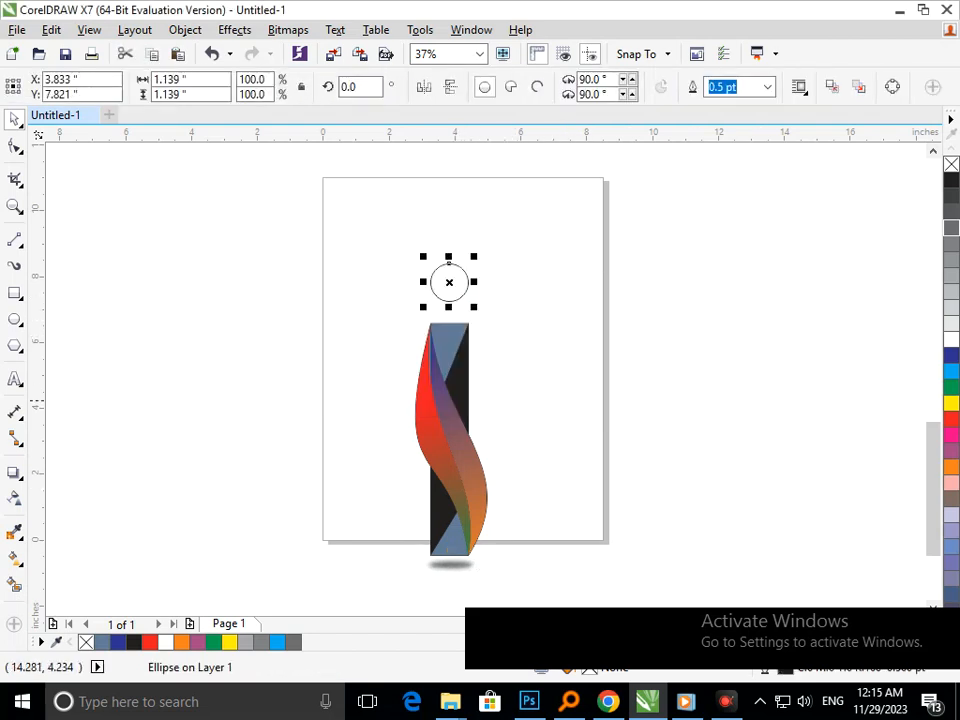
key("Tab")
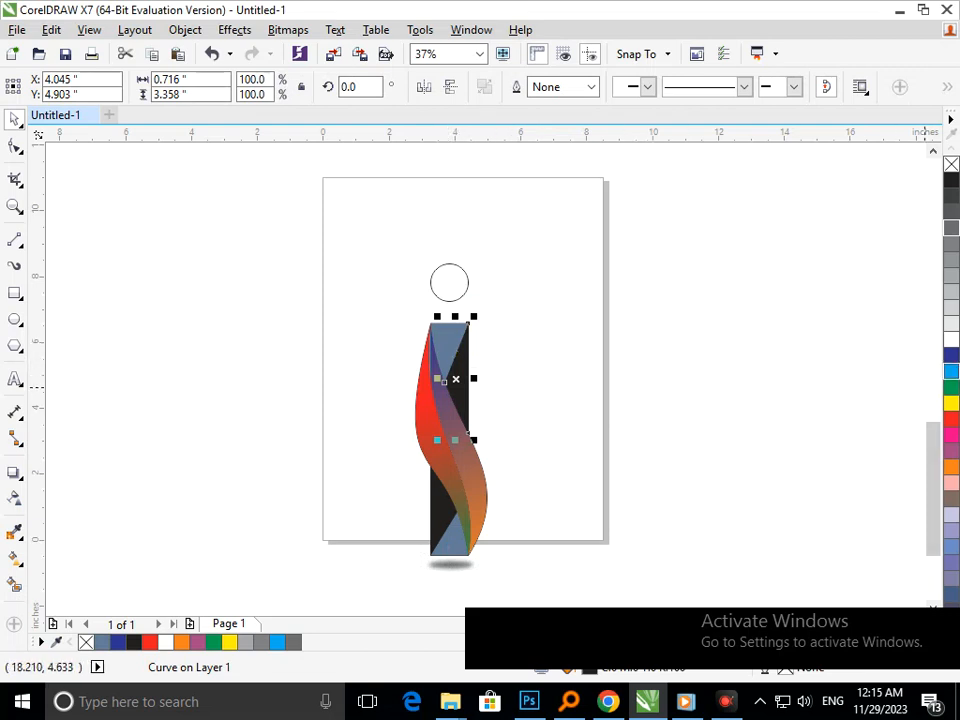
left_click(951, 371)
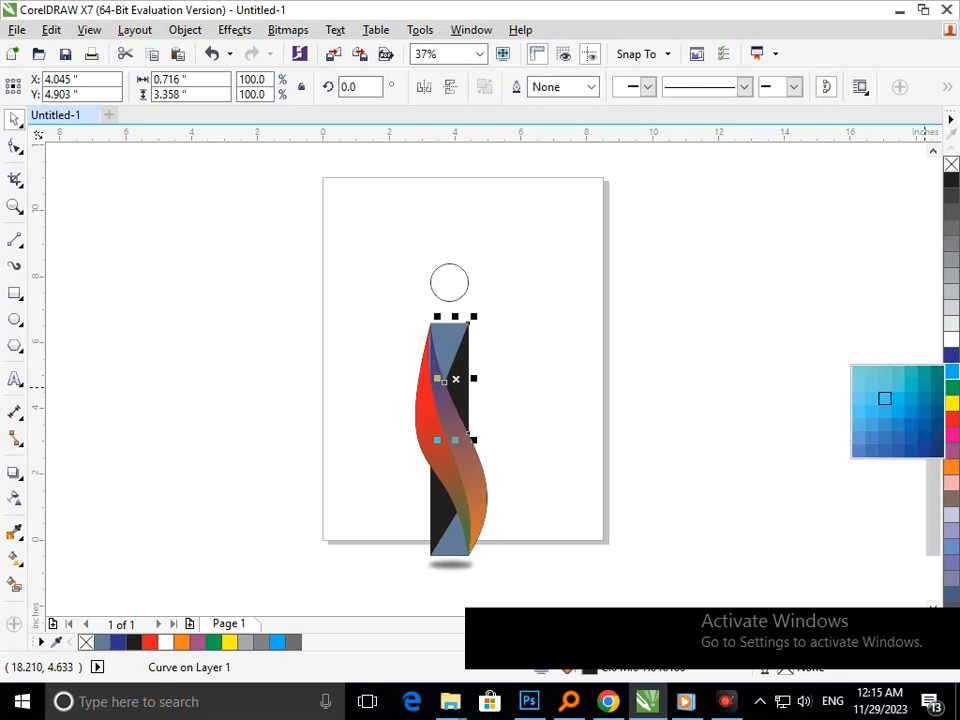
left_click(924, 387)
left_click(695, 453)
Give the stem's top piece a bright blue fill and a hairline outline in the same colour.
left_click(447, 340)
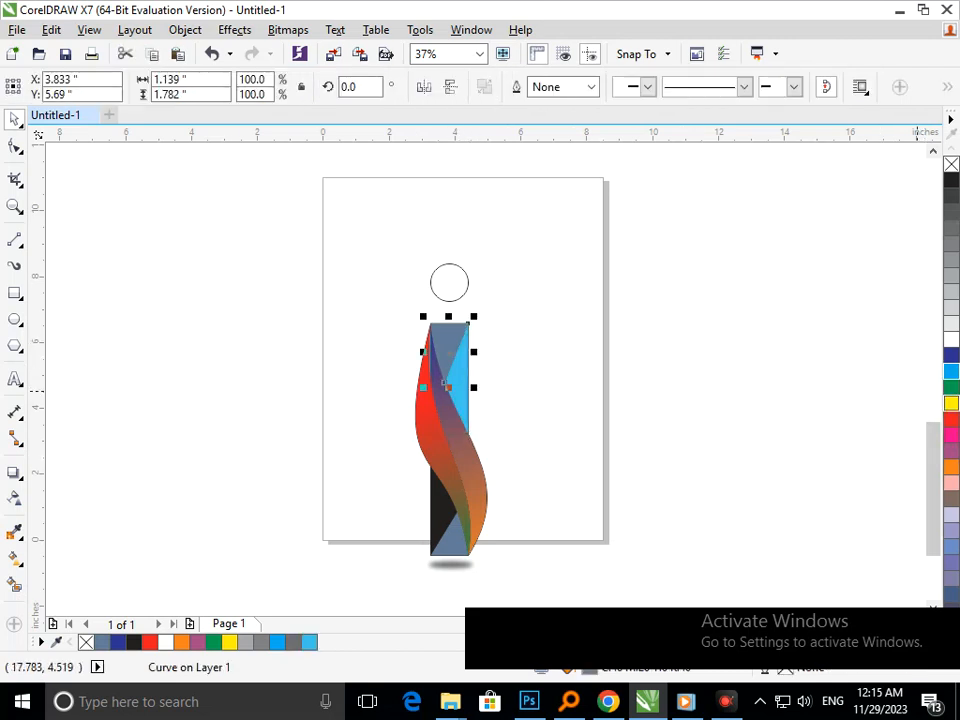
left_click(951, 371)
right_click(951, 371)
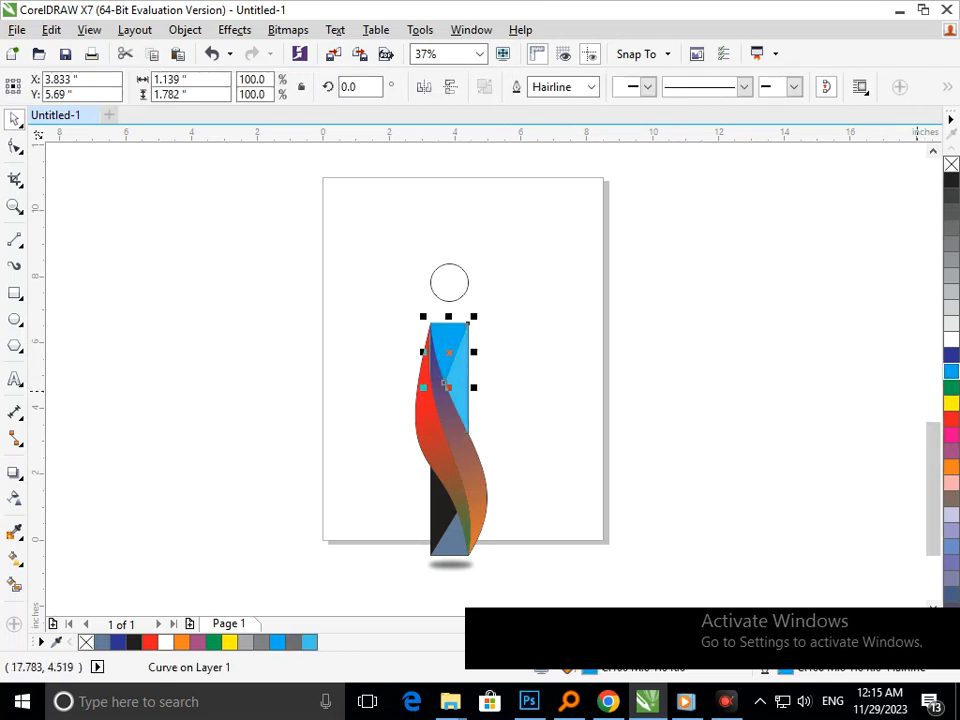
left_click(641, 497)
Recolour the upper-right side piece of the stem with a darker shade of the bright blue.
left_click(459, 394)
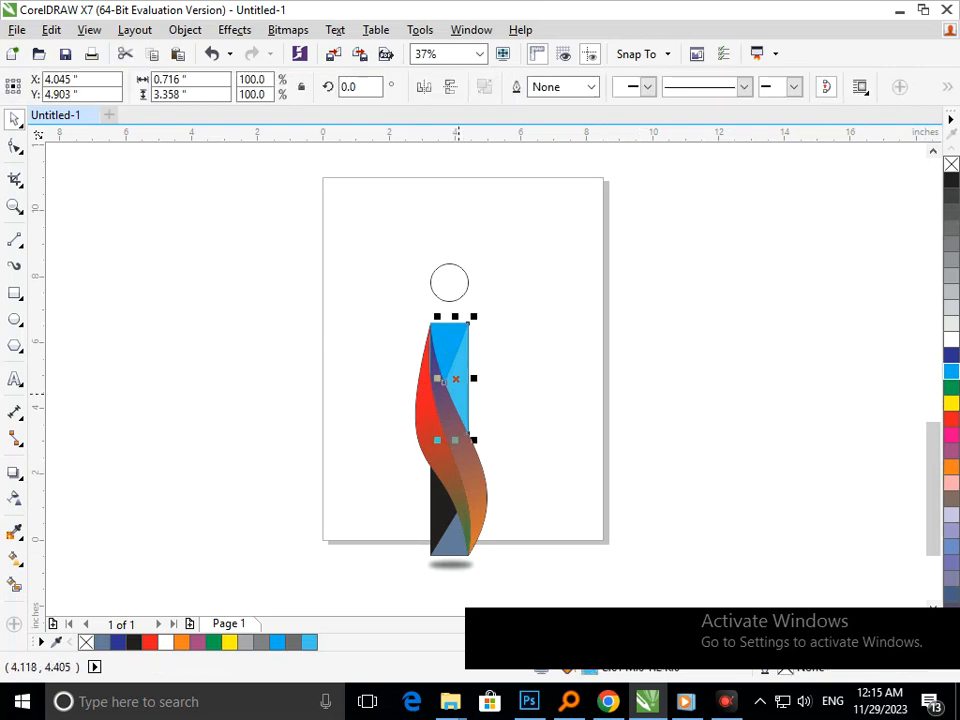
left_click(951, 371)
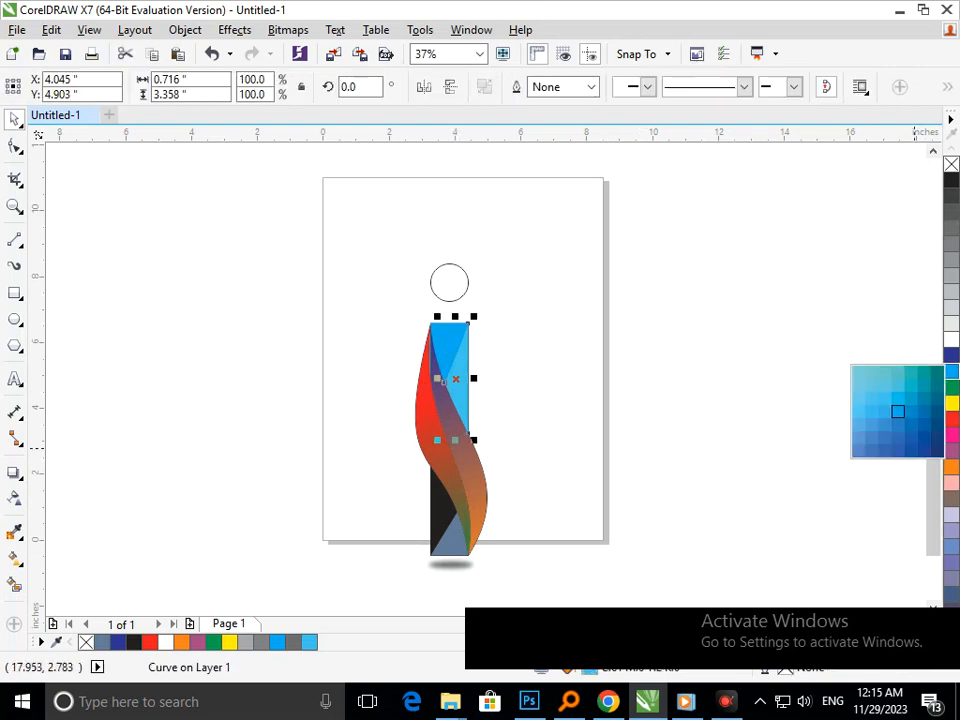
left_click(911, 424)
left_click(612, 459)
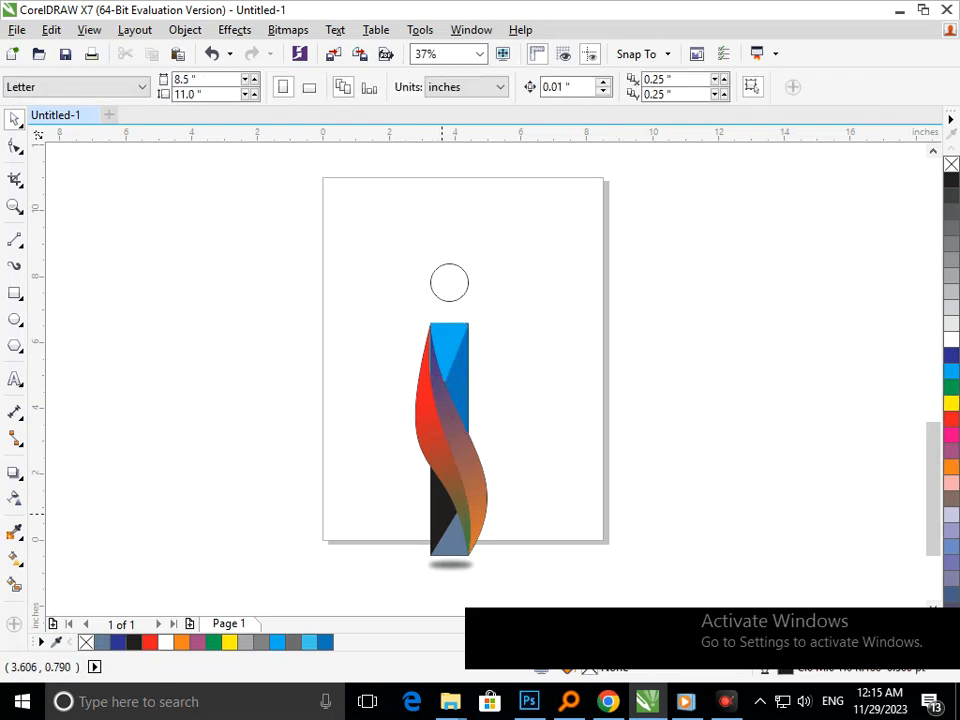
Recolour the black lower-left side piece of the stem with a darker shade of the bright blue.
left_click(435, 514)
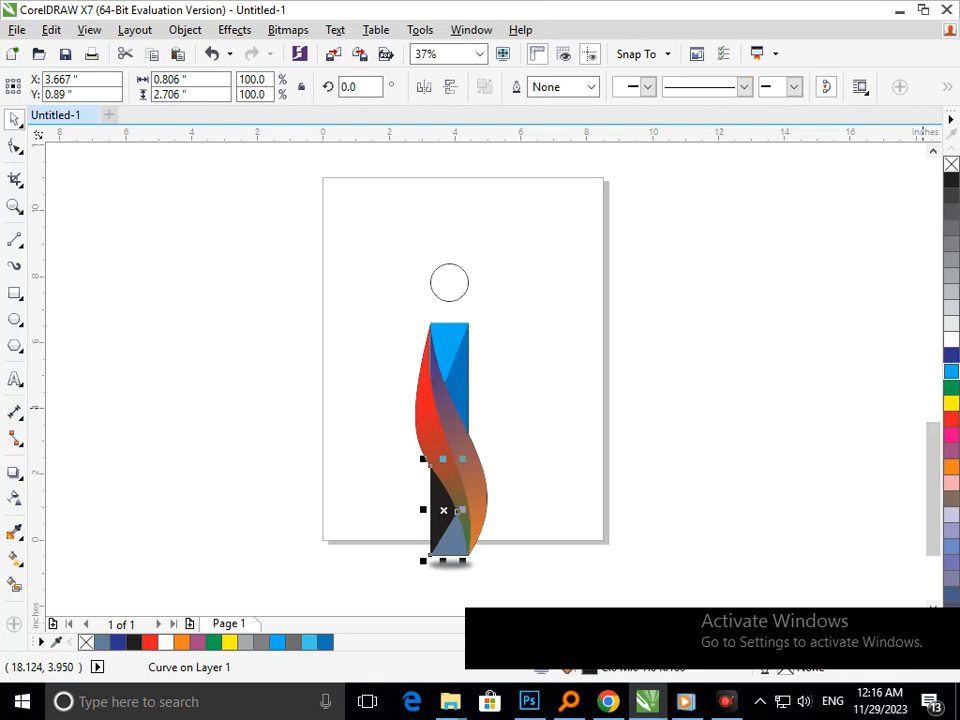
left_click(951, 371)
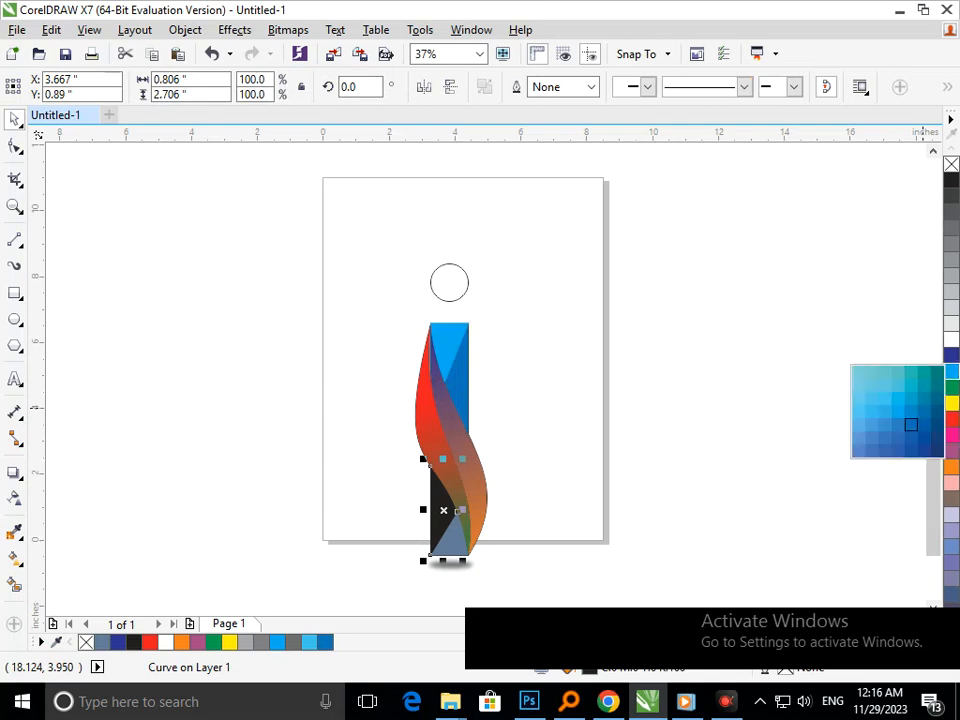
left_click_drag(920, 410, 911, 428)
left_click(511, 558)
left_click(464, 545)
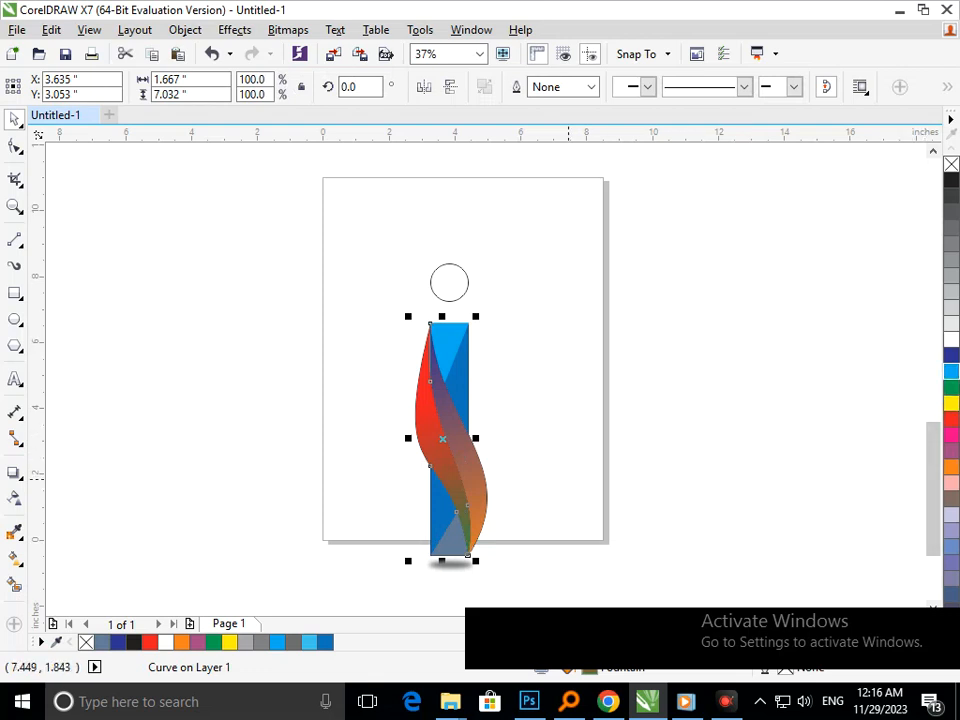
left_click(951, 371)
right_click(951, 371)
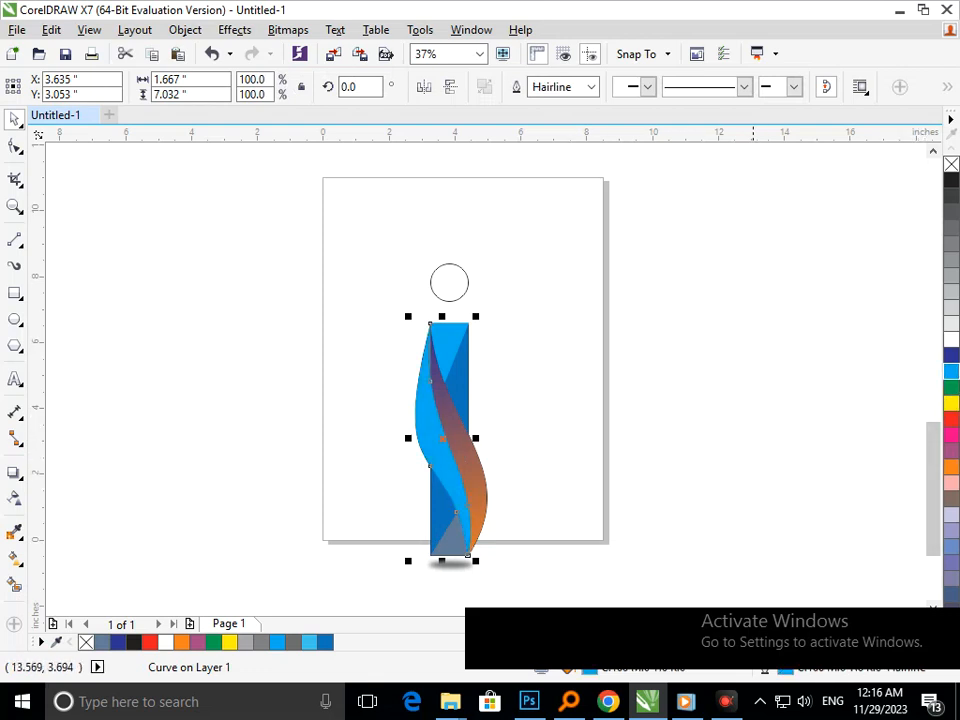
key("ctrl+z")
key("ctrl+z")
Give the stem's triangular bottom piece a bright blue fill and an outline in the same colour.
left_click(505, 580)
left_click(454, 541)
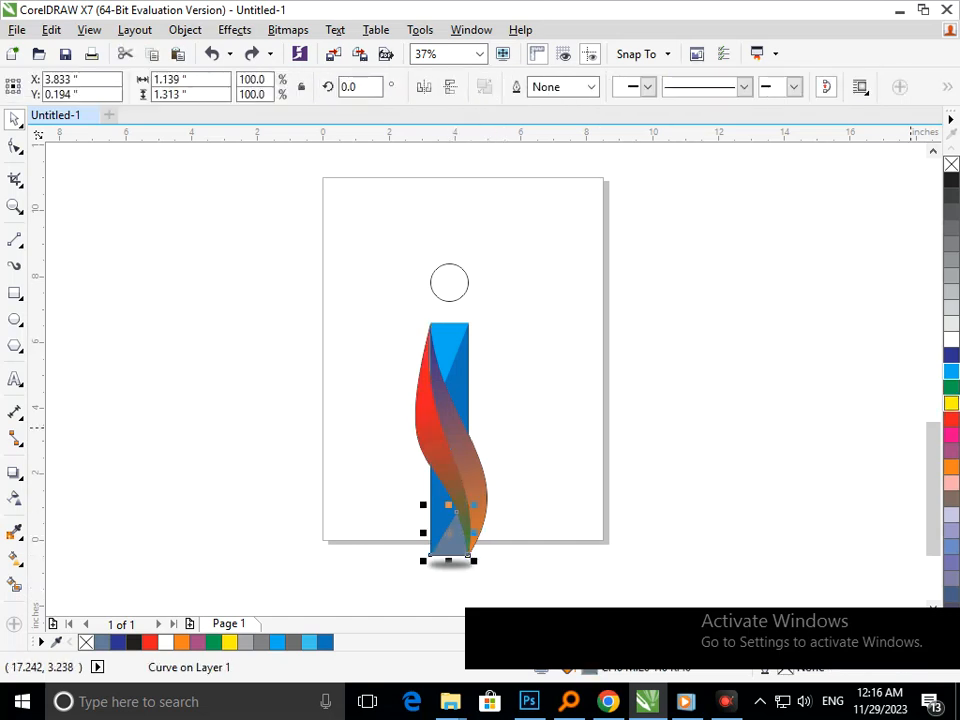
left_click(951, 371)
right_click(951, 371)
left_click(584, 508)
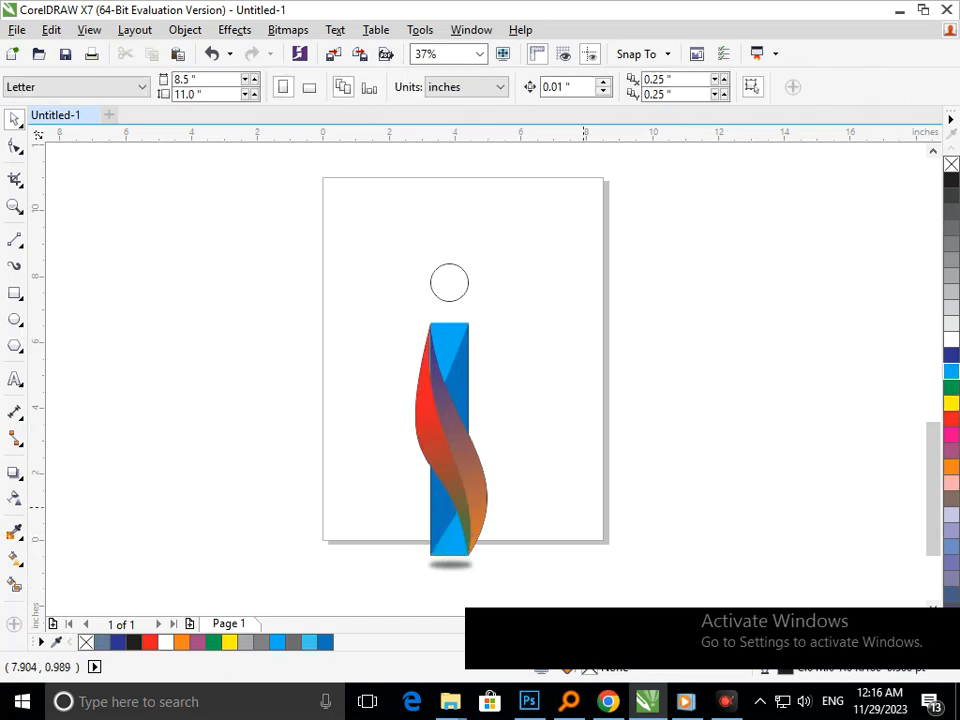
Fill the circle above the stem with dark blue.
left_click(458, 300)
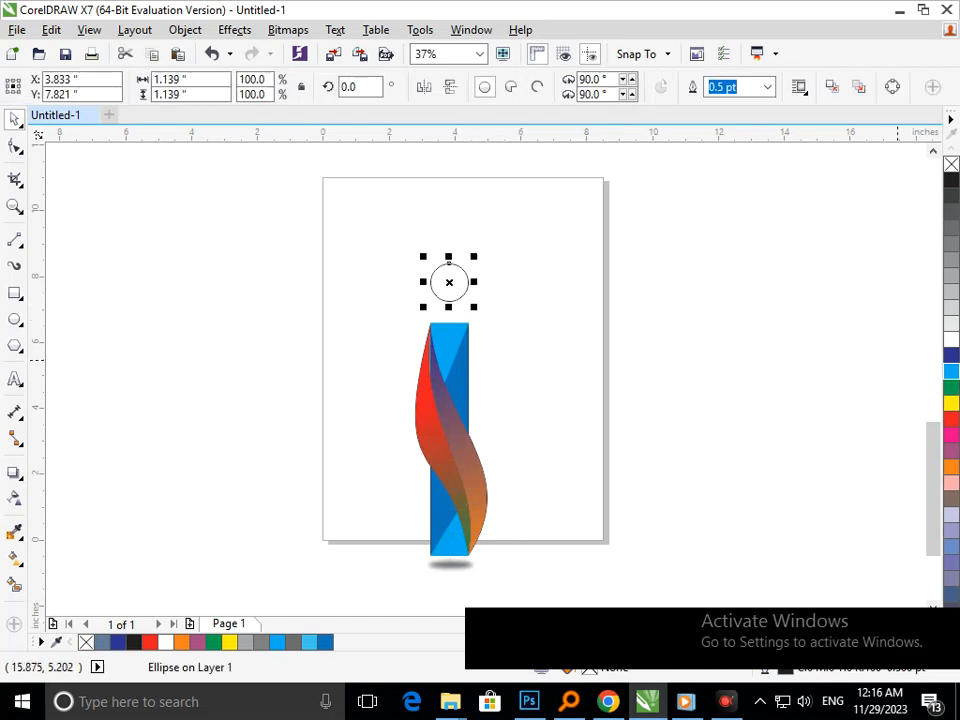
left_click(951, 355)
left_click(744, 462)
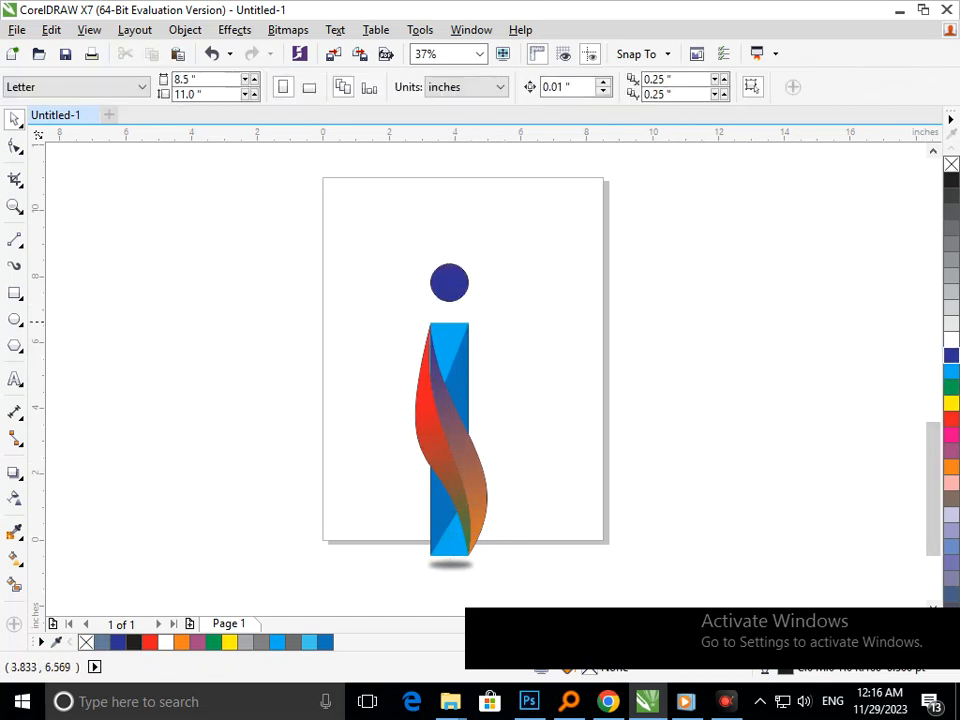
Fill the circle above the stem with bright blue.
left_click(449, 282)
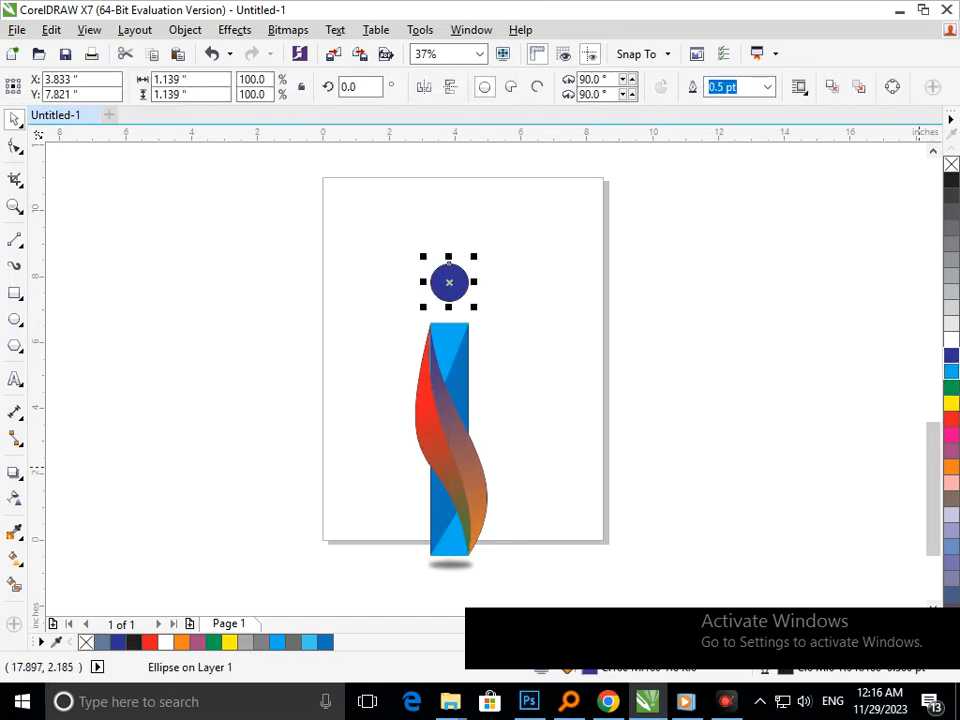
left_click(951, 371)
left_click(537, 390)
Apply an elliptical fountain fill to the circle with the Interactive Fill tool, running from a white centre to bright blue at the rim.
left_click_drag(375, 229, 611, 386)
left_click(376, 332)
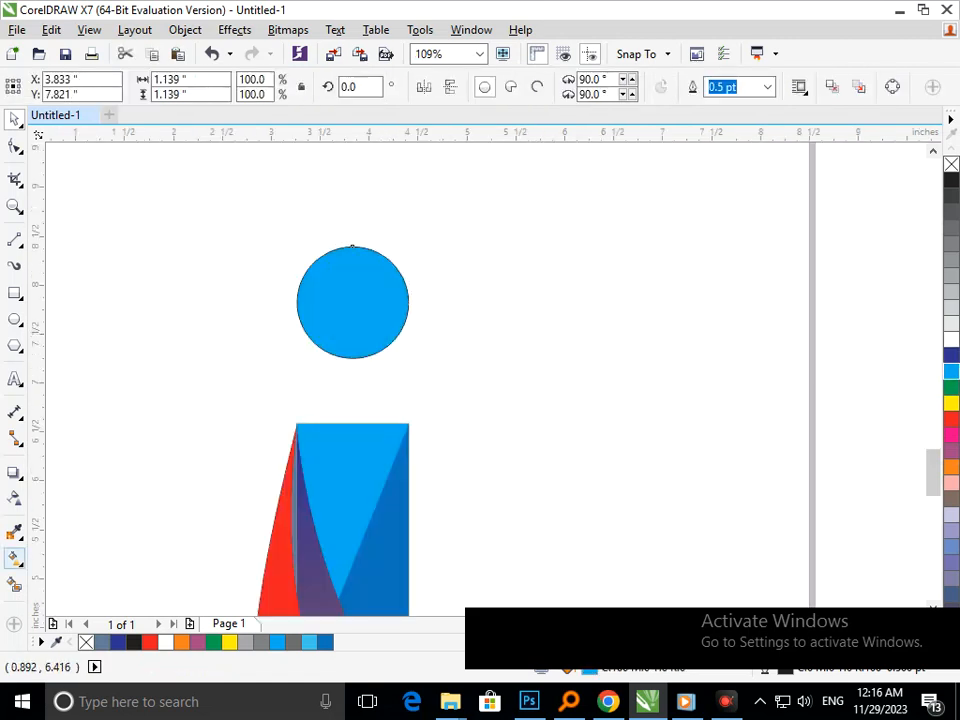
left_click(18, 563)
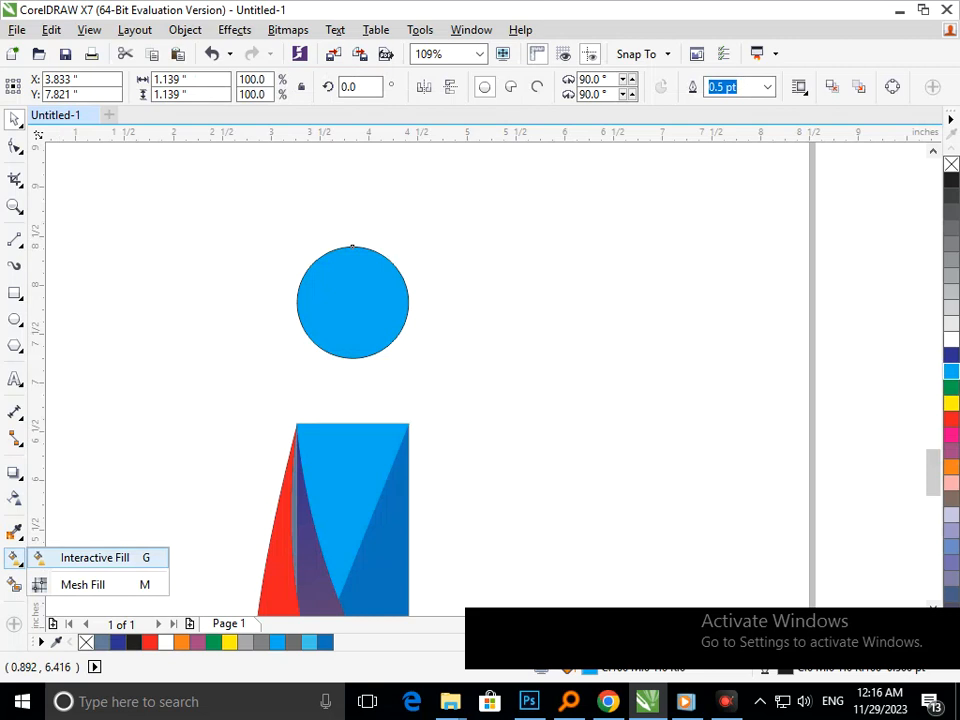
left_click(95, 557)
left_click_drag(352, 246, 352, 327)
left_click(260, 87)
left_click_drag(323, 255, 407, 353)
key("F3")
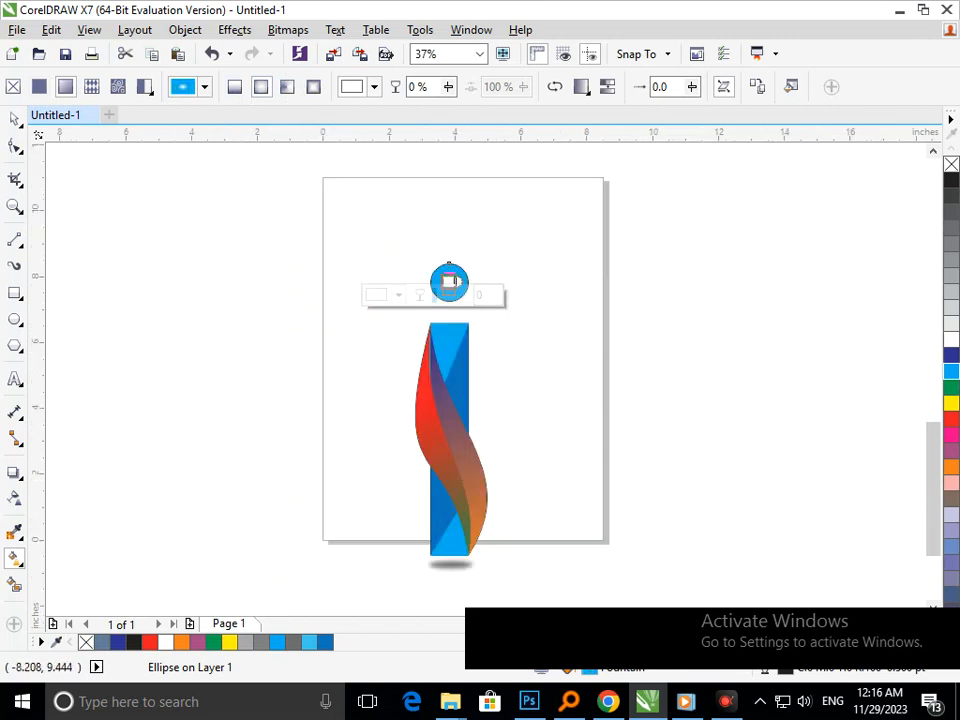
left_click(14, 119)
left_click(262, 322)
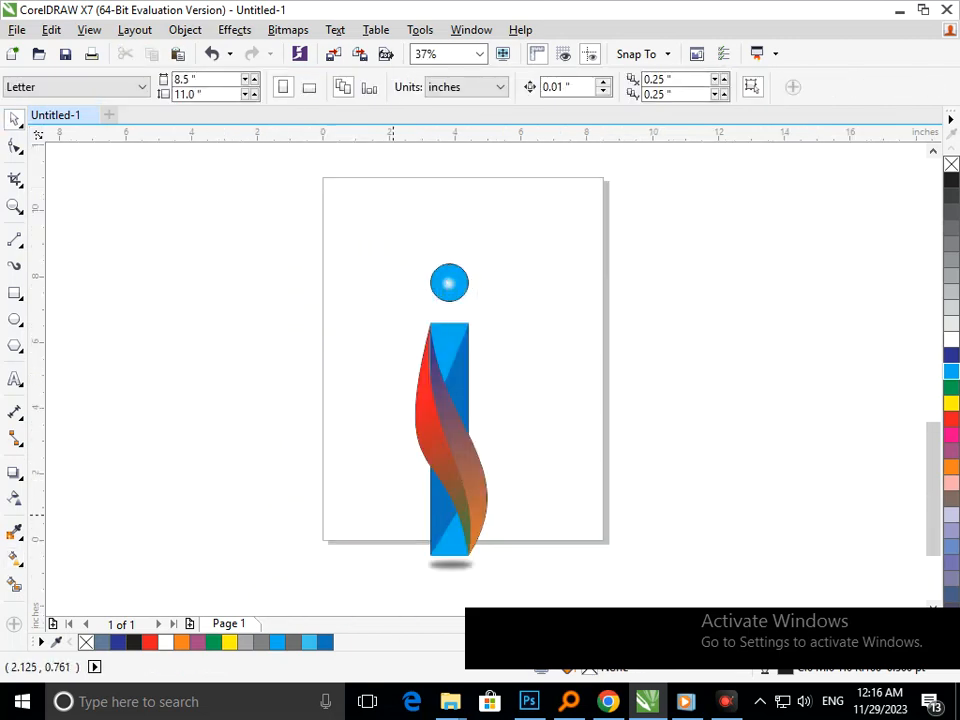
Weld the narrow grey-blue sliver beside the stem's upper-left edge to the purple-to-orange ribbon.
left_click_drag(377, 240, 536, 598)
left_click(499, 497)
key("F2")
left_click_drag(356, 291, 334, 401)
scroll(591, 511, "up", 2)
key("ctrl+z")
left_click(491, 453, "shift")
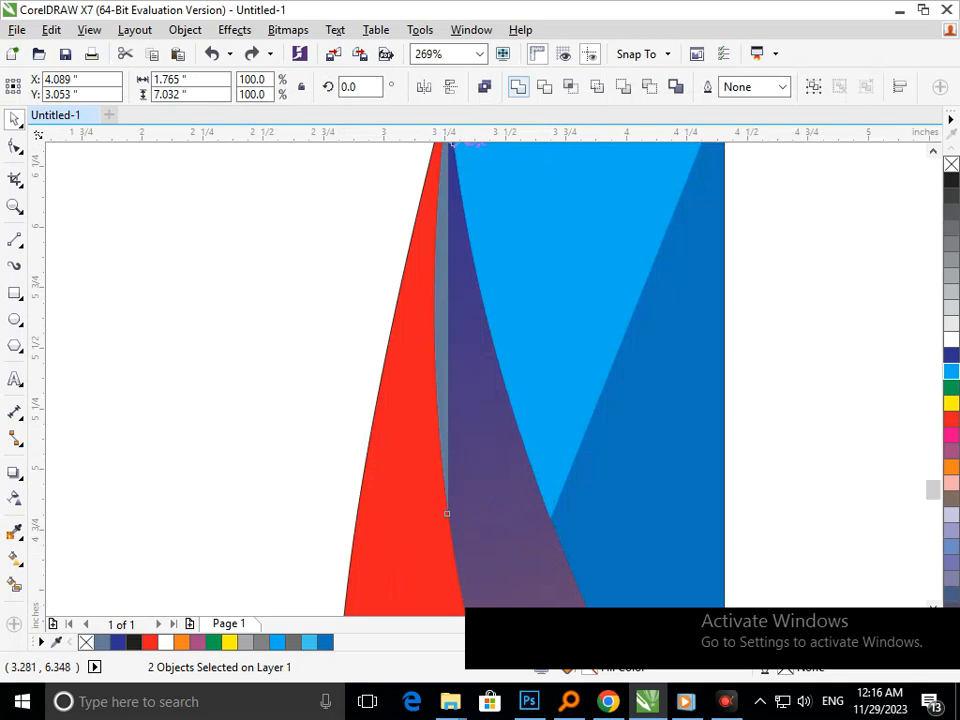
left_click(518, 87)
scroll(414, 270, "down", 2)
left_click_drag(474, 349, 586, 464)
key("F3")
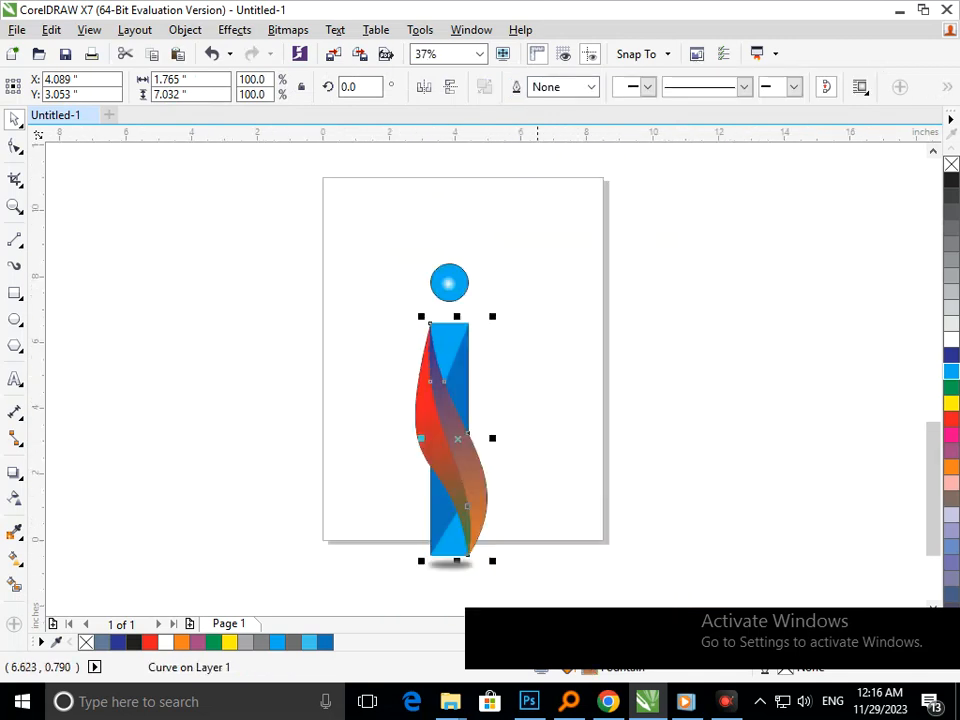
left_click(538, 516)
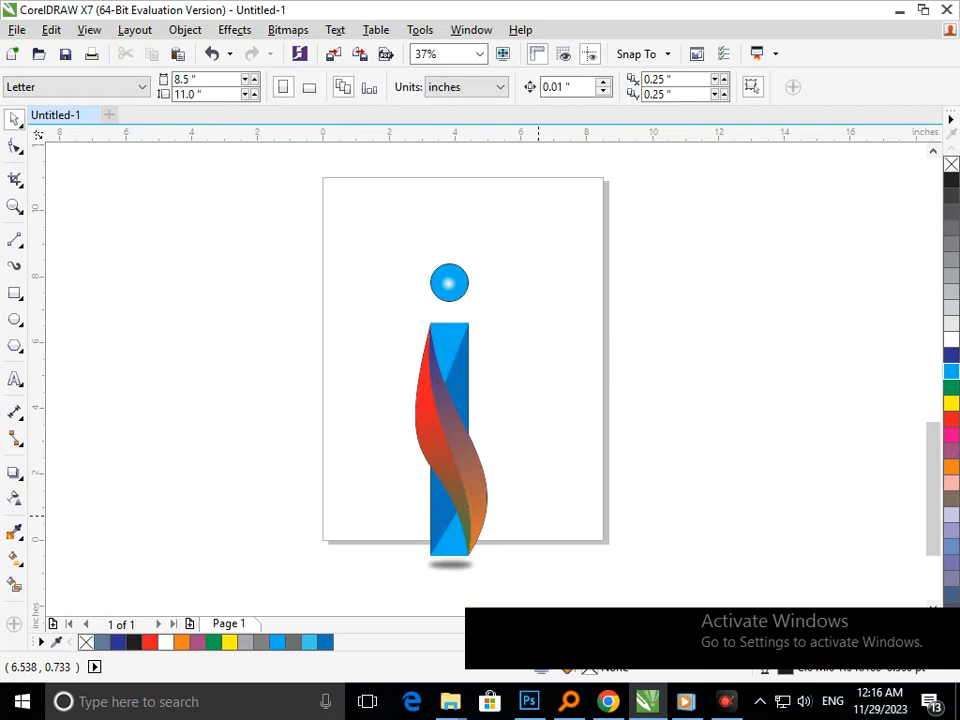
Move the whole letter "i" artwork into the empty space well to the left of the page.
key("F3")
left_click_drag(375, 266, 598, 562)
left_click_drag(485, 407, 262, 349)
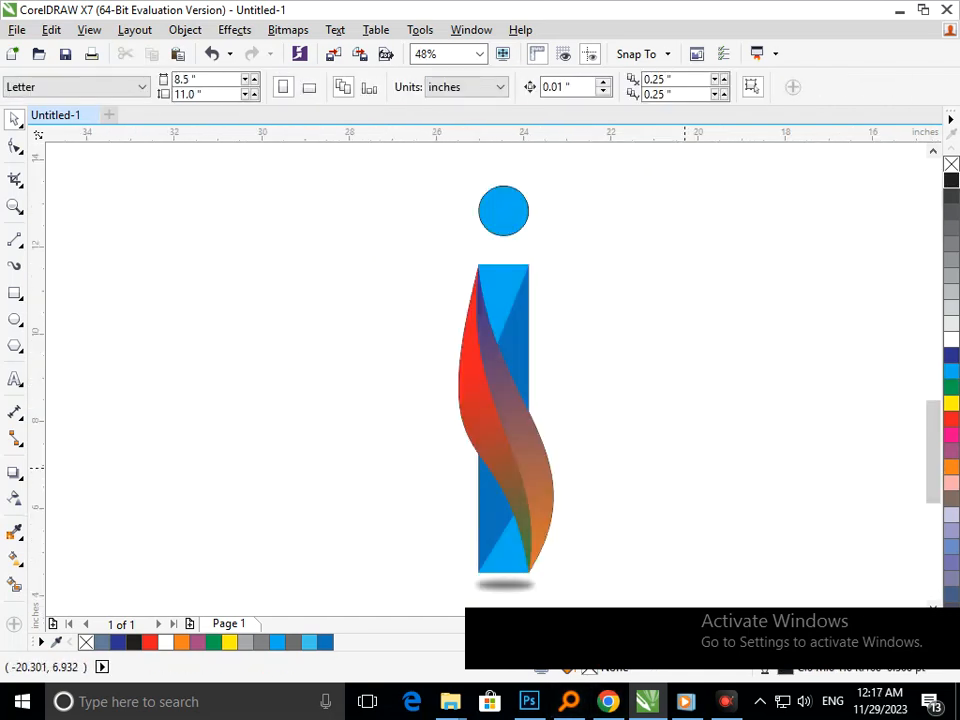
Select all the letter's pieces together, shift them slightly left and scale them to about 71.3% around their centre.
left_click_drag(418, 156, 585, 592)
left_click_drag(523, 543, 480, 540)
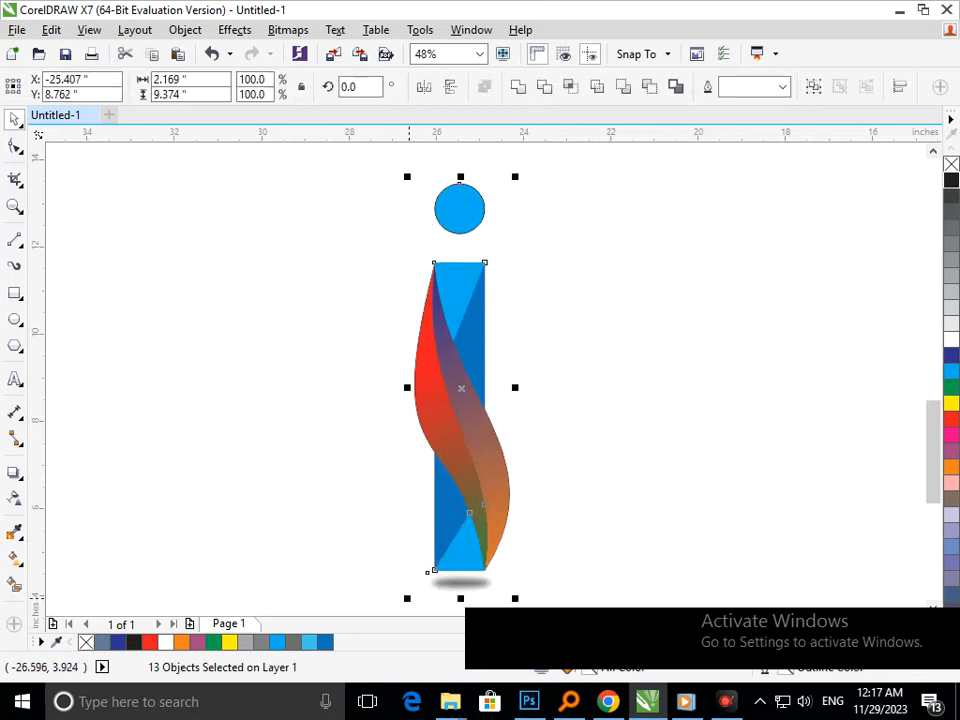
left_click_drag(408, 598, 428, 573)
left_click(563, 604)
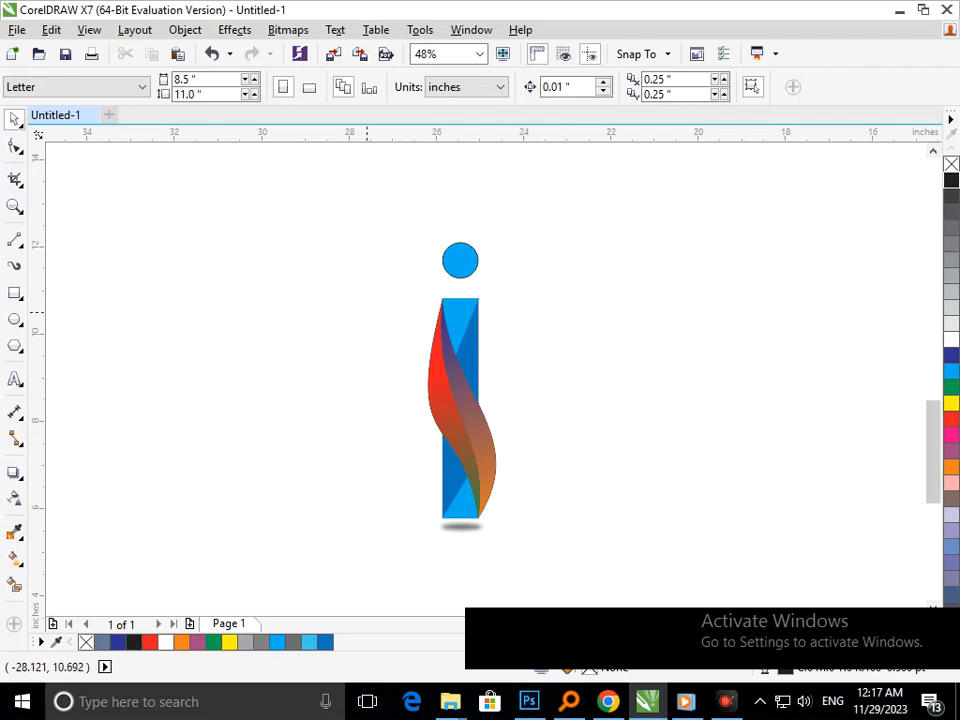
Recolour the stem's upper-right and lower-left side pieces with the same medium grey.
left_click(465, 362)
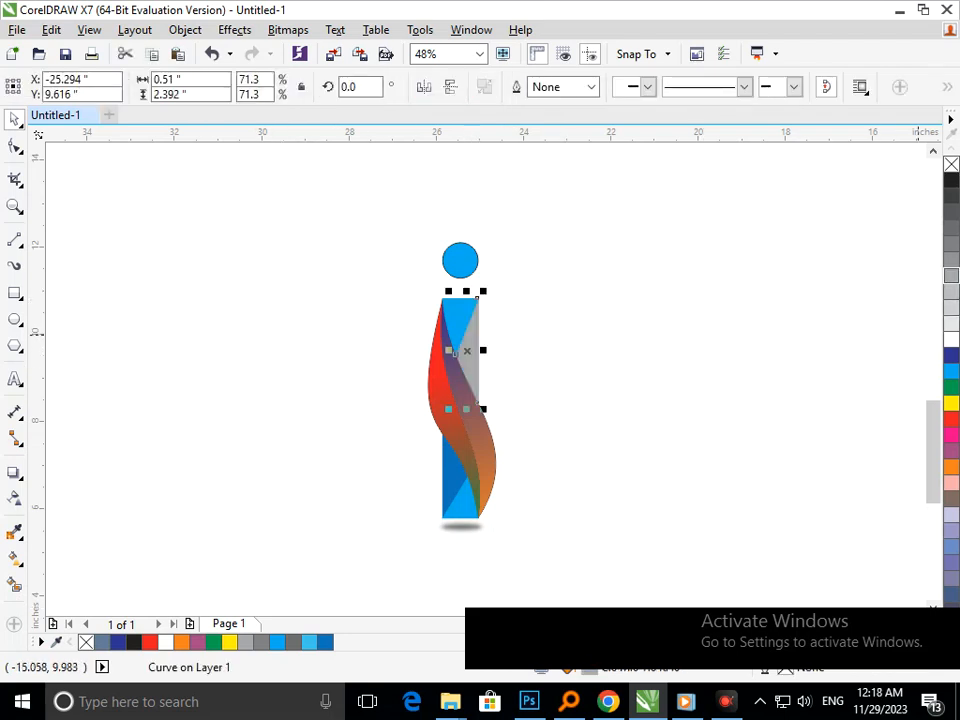
left_click(495, 474)
left_click(456, 474)
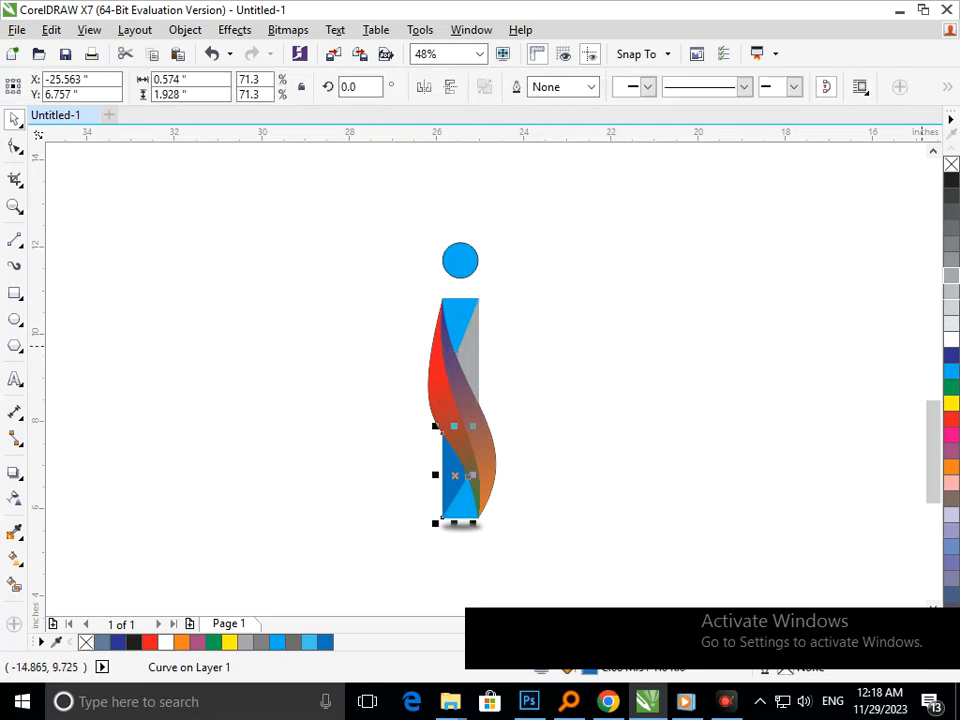
left_click(951, 275)
left_click(632, 469)
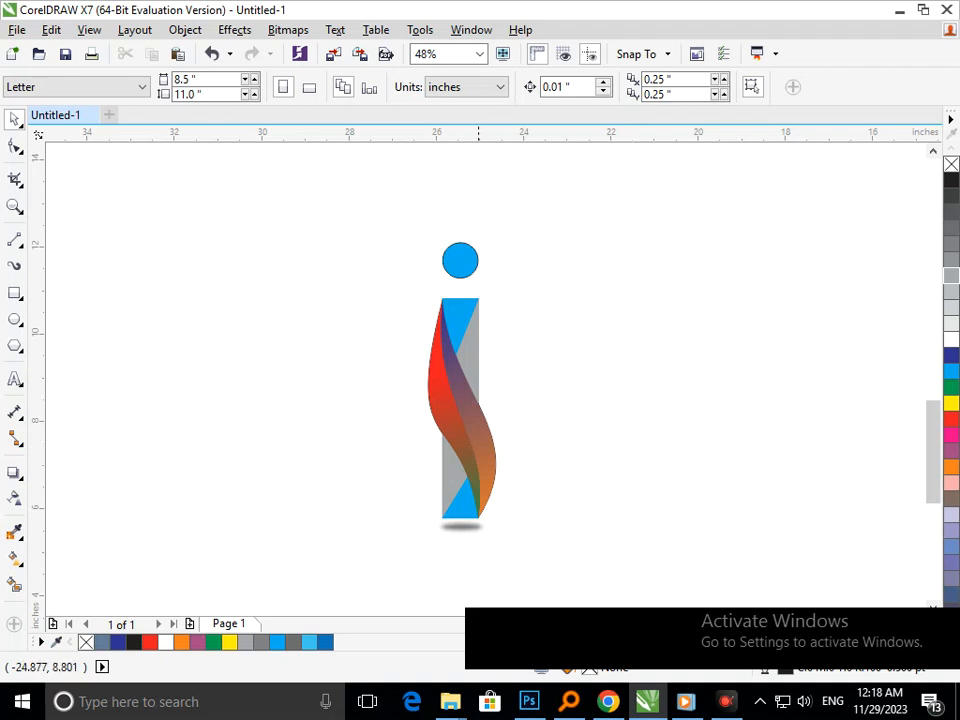
Apply a linear fountain fill from grey at the outer edge to black at the inner corner on the stem's upper-right piece.
scroll(453, 303, "up", 3)
left_click(457, 456)
left_click(18, 562)
left_click(80, 556)
left_click_drag(535, 494, 464, 471)
left_click(950, 180)
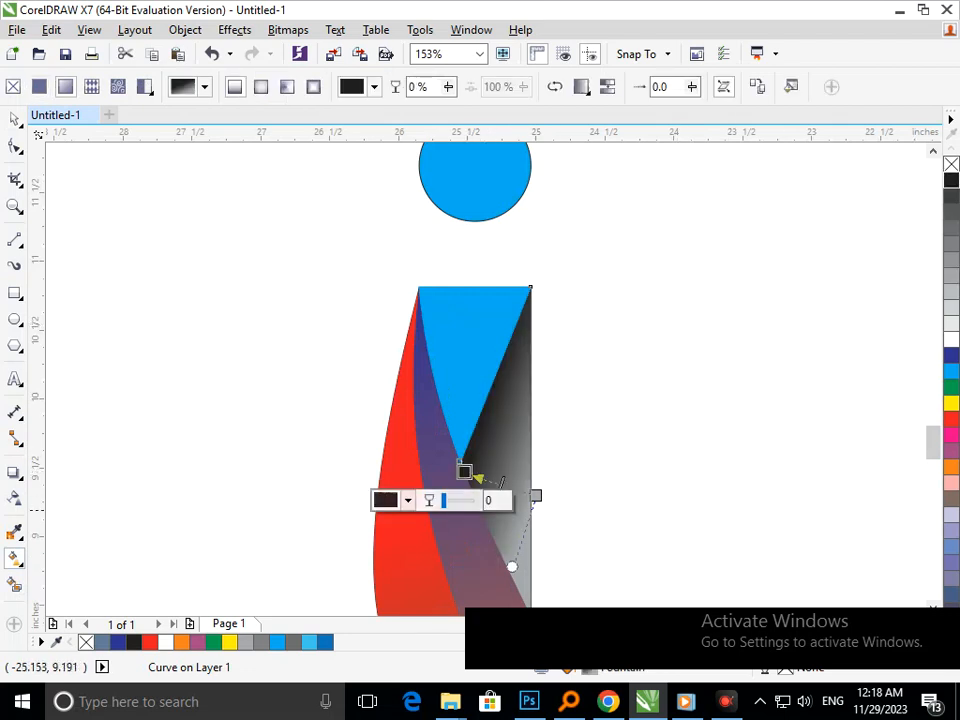
Adjust the upper-right piece's gradient to run horizontally, from grey just outside the stem's right edge to black over the purple ribbon.
left_click_drag(533, 492, 394, 473)
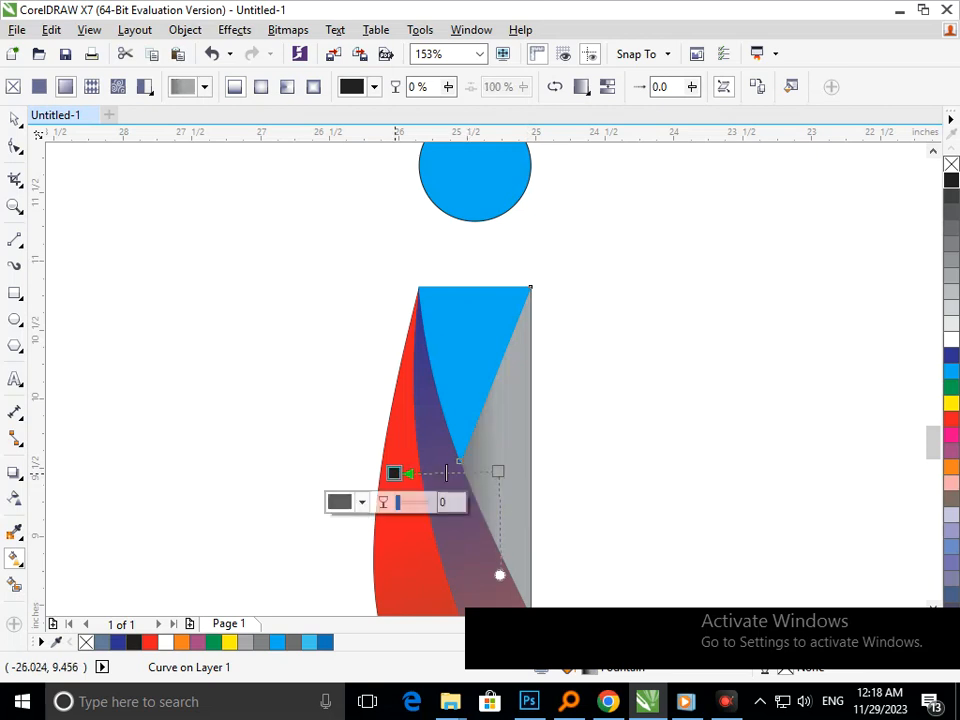
left_click_drag(499, 472, 555, 468)
left_click_drag(394, 473, 436, 468)
scroll(566, 416, "down", 4)
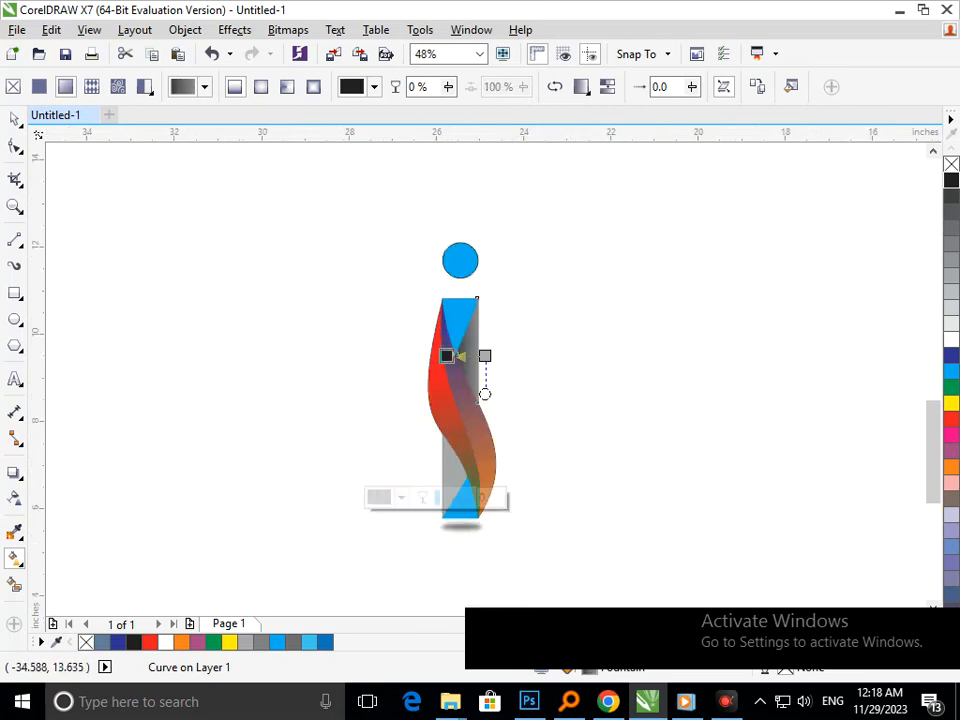
left_click(14, 119)
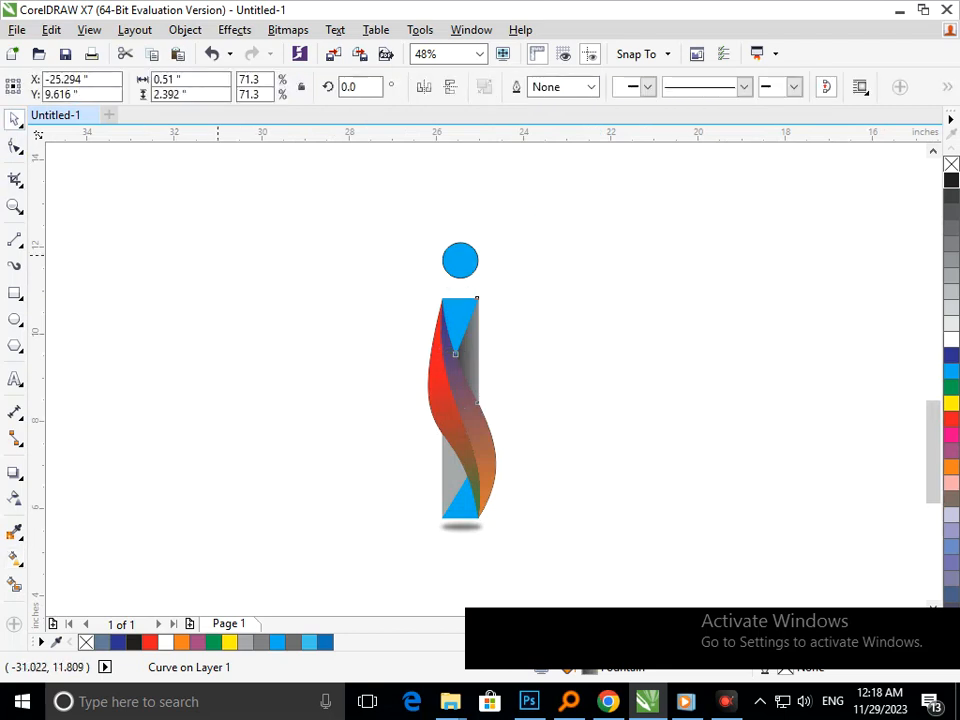
Copy only the fill of the stem's upper-right piece onto its lower-left piece using Copy Properties.
left_click(347, 387)
left_click_drag(457, 477, 417, 477)
key("ctrl+z")
left_click(51, 29)
left_click(126, 290)
left_click(330, 313)
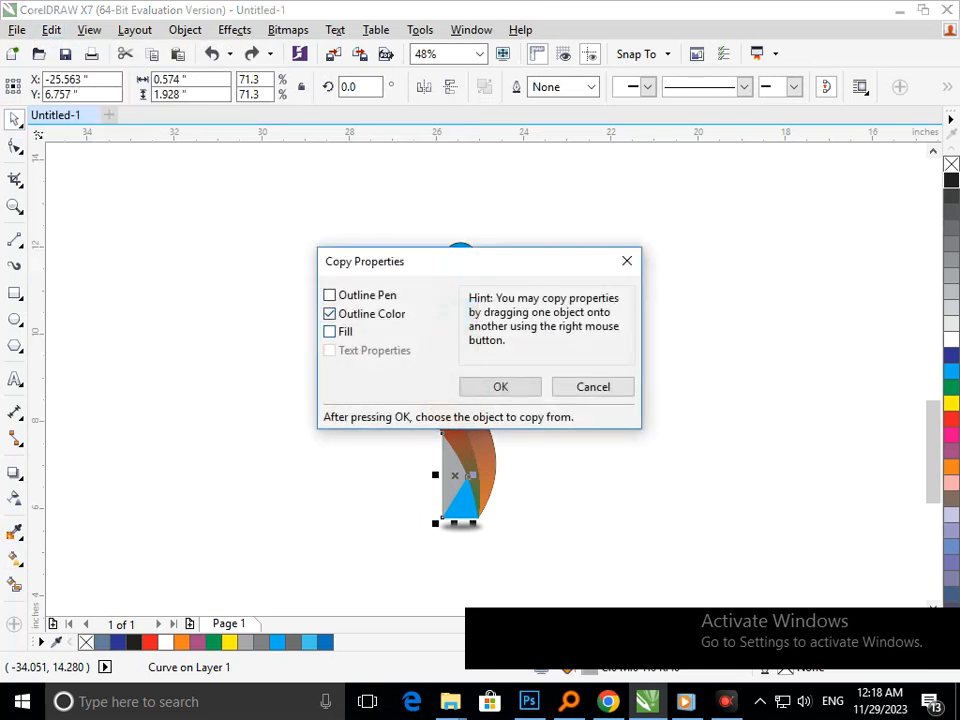
left_click(330, 313)
left_click(330, 331)
left_click(500, 386)
left_click(471, 372)
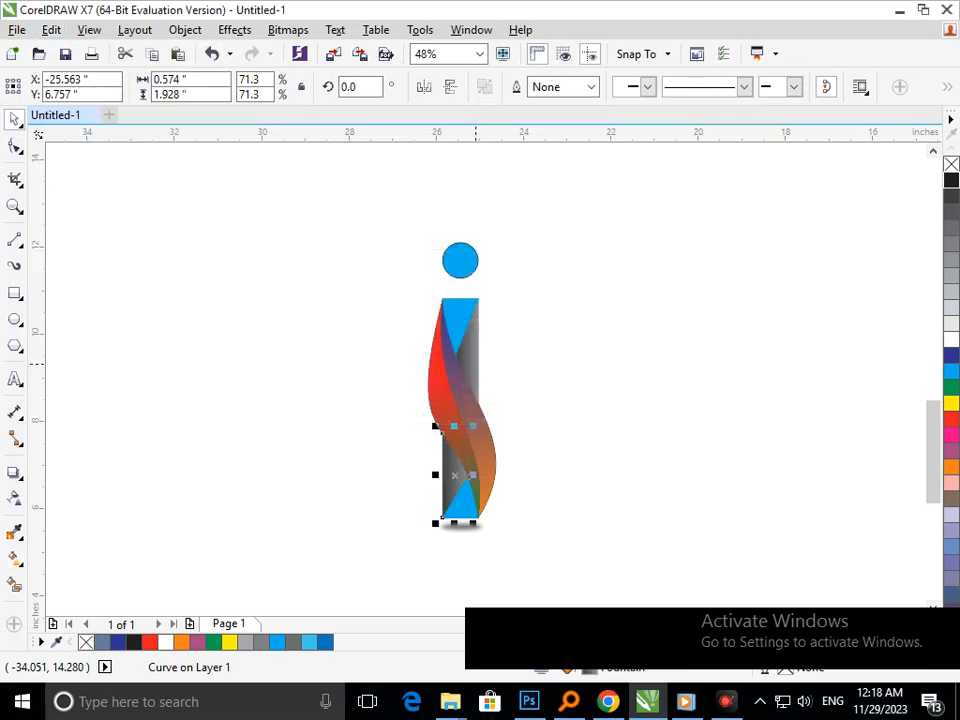
left_click(555, 389)
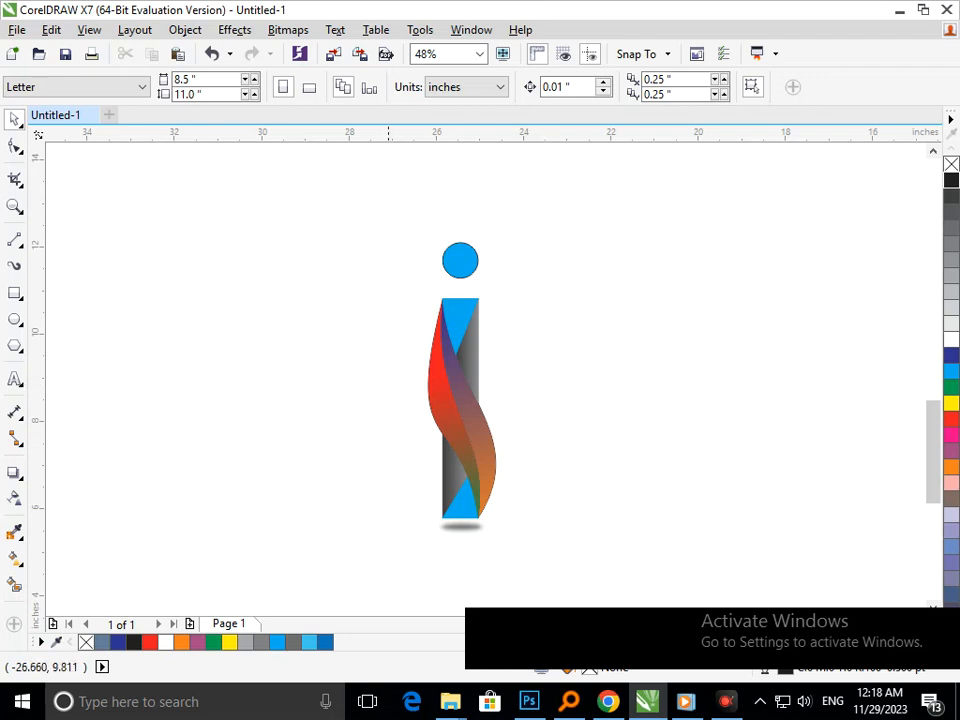
mouse_move(529, 701)
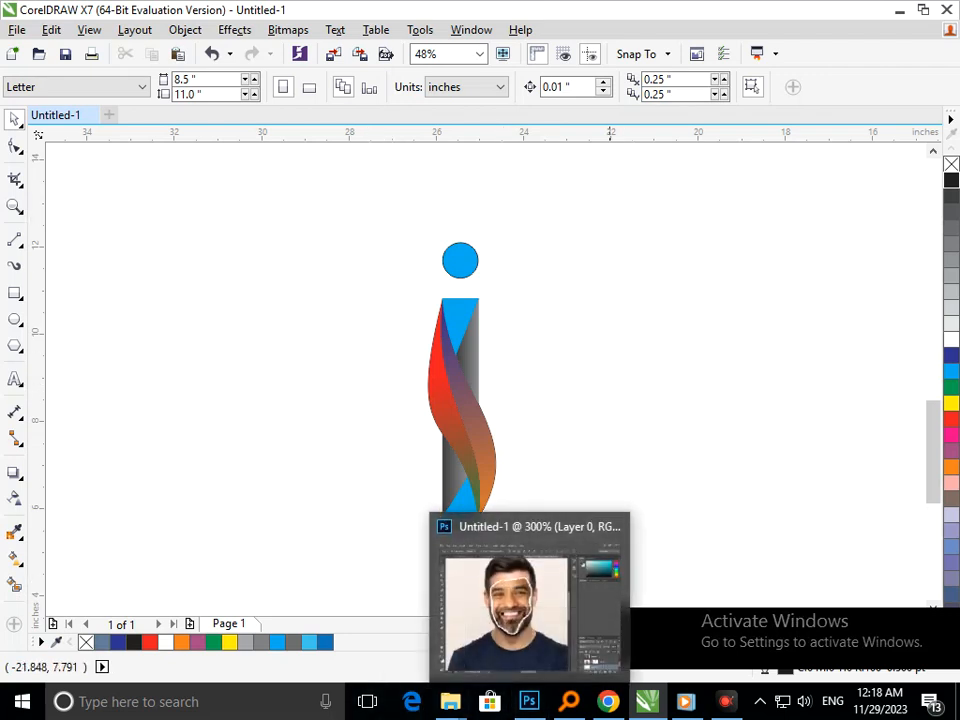